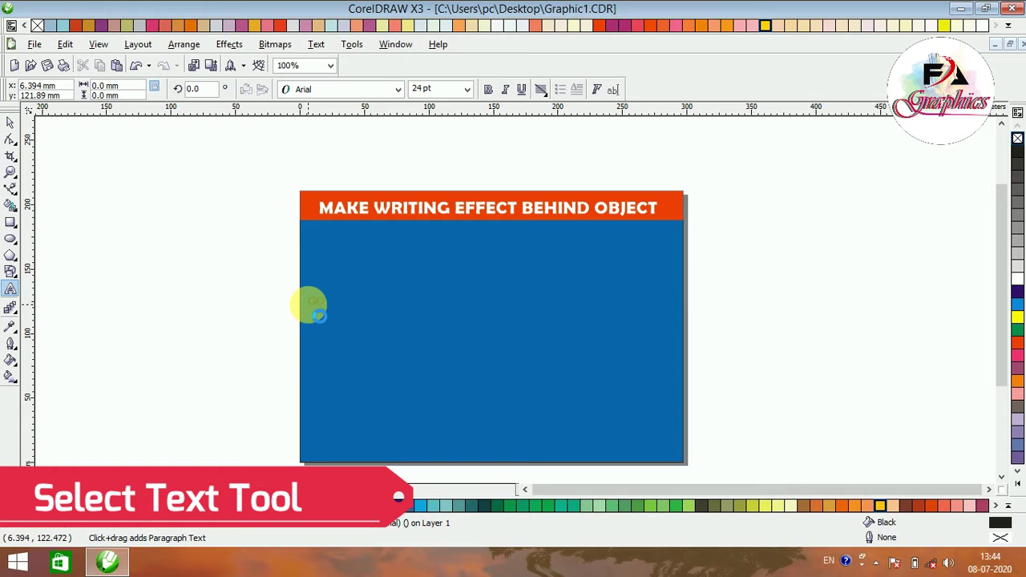
Add the artistic text FOGG on the blue background and set its font to Arial Black.
click(6, 121)
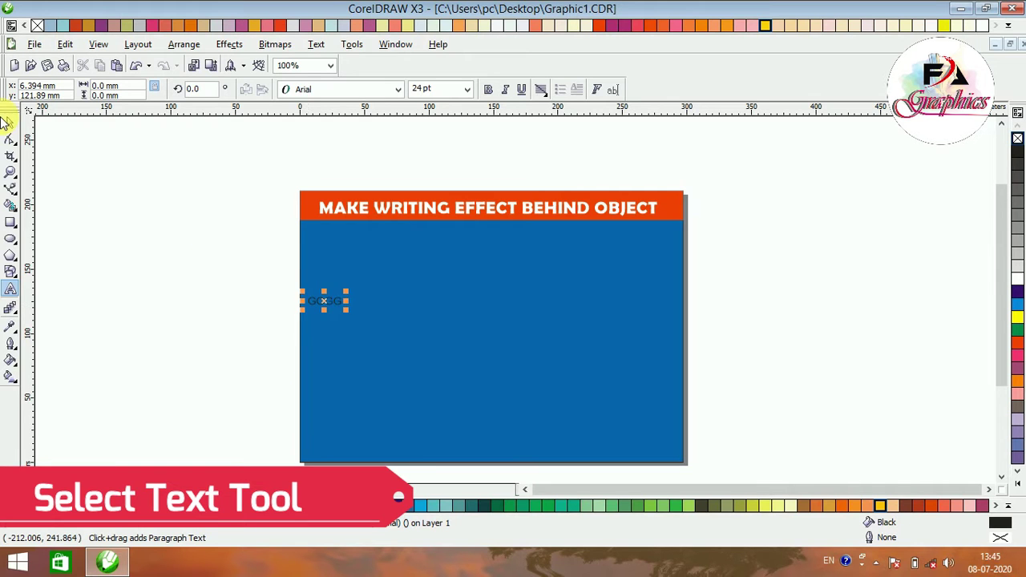
double_click(457, 350)
text(F)
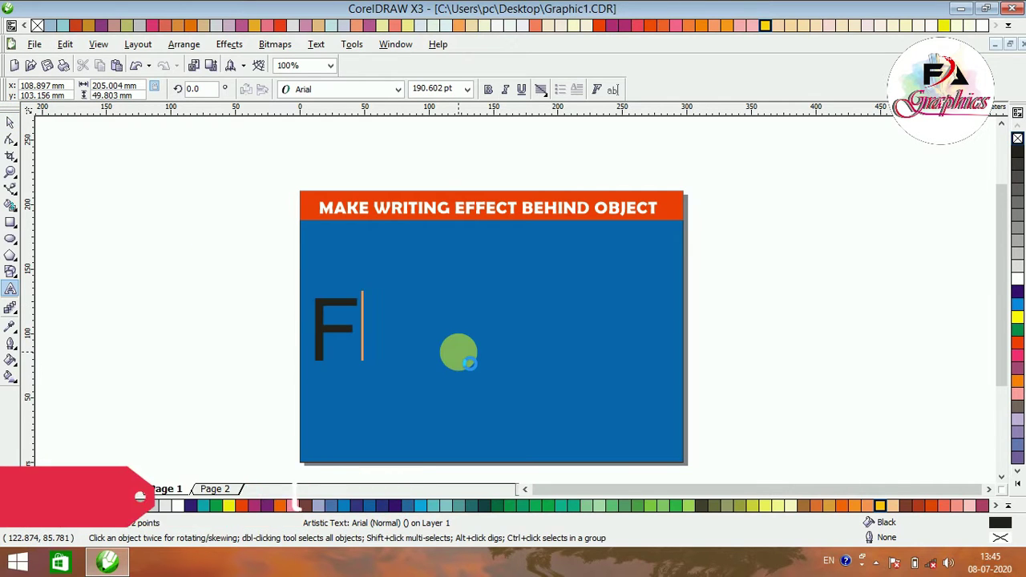
text(OGG)
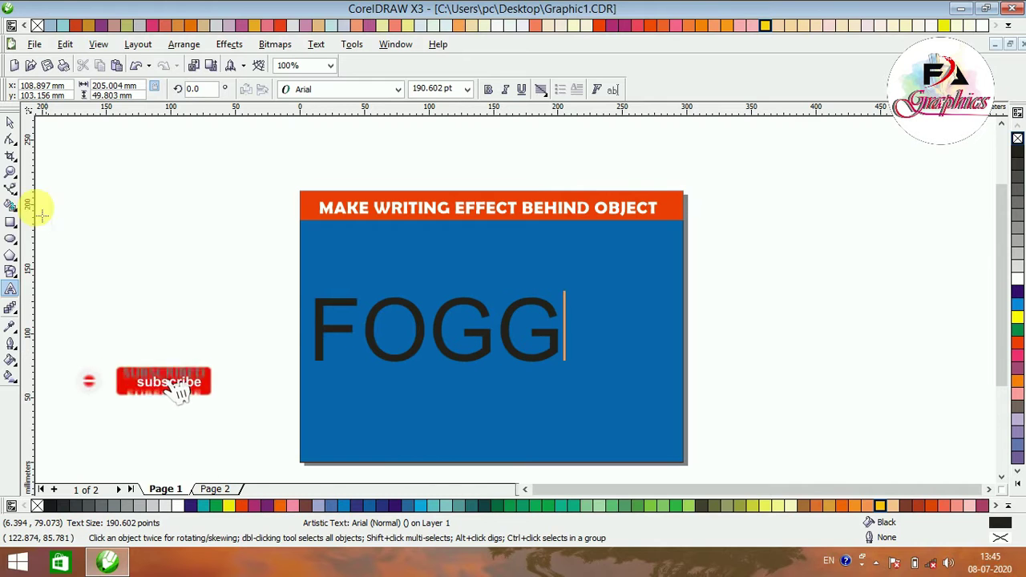
click(11, 122)
click(335, 90)
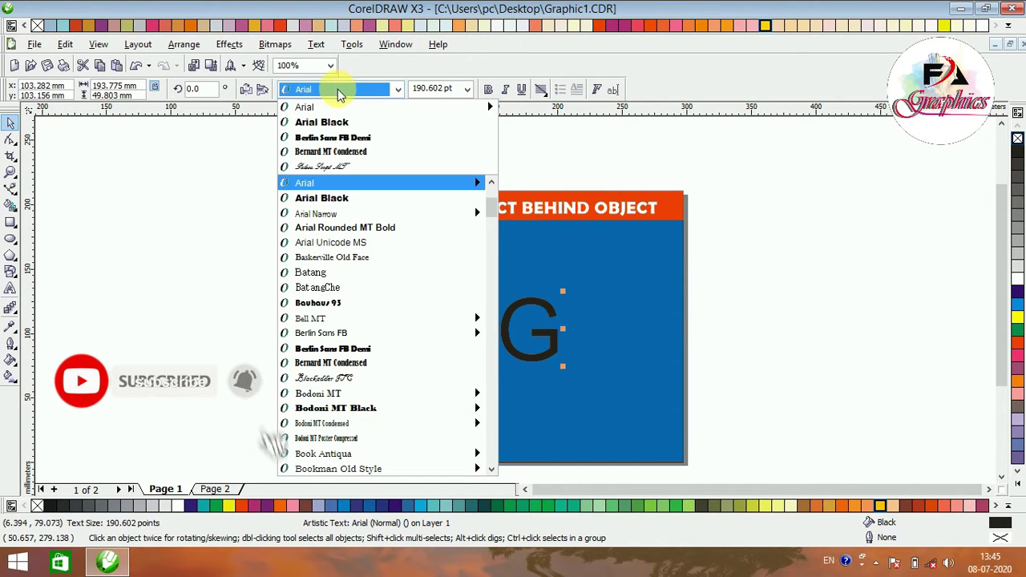
click(347, 126)
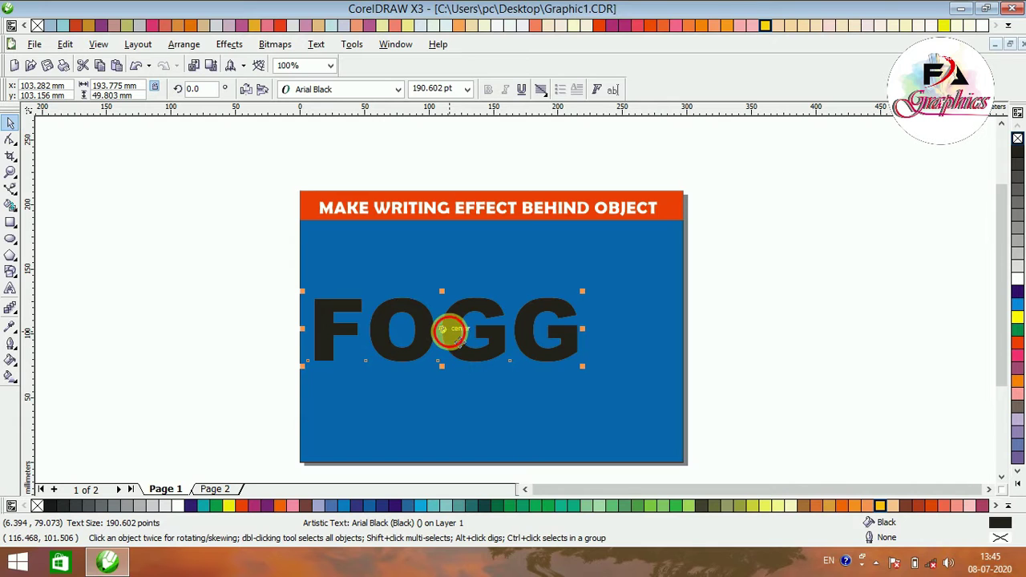
Raise the FOGG text slightly and enlarge it to about 260 mm wide and 84 mm high.
drag(447, 327, 452, 317)
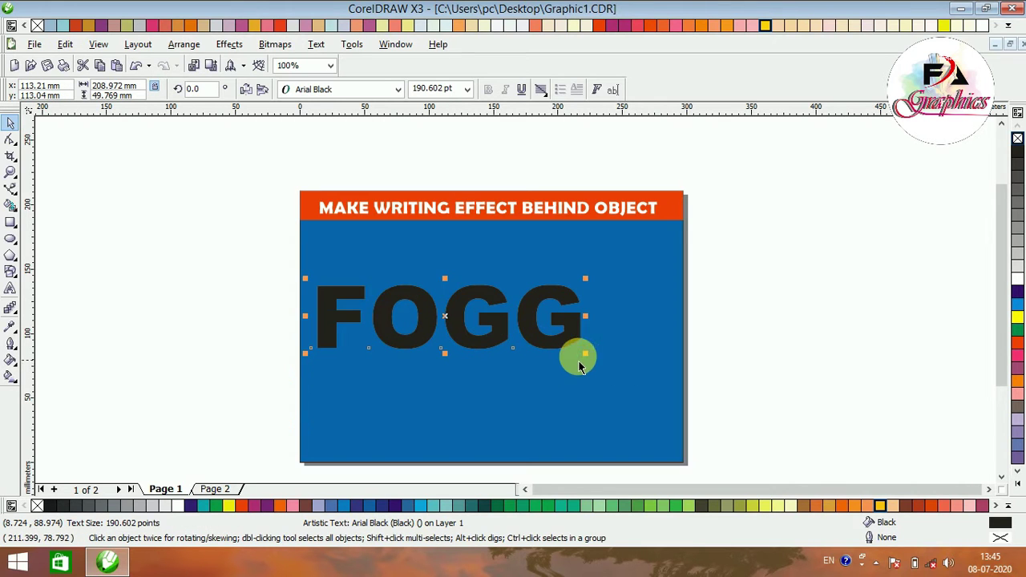
drag(585, 353, 651, 392)
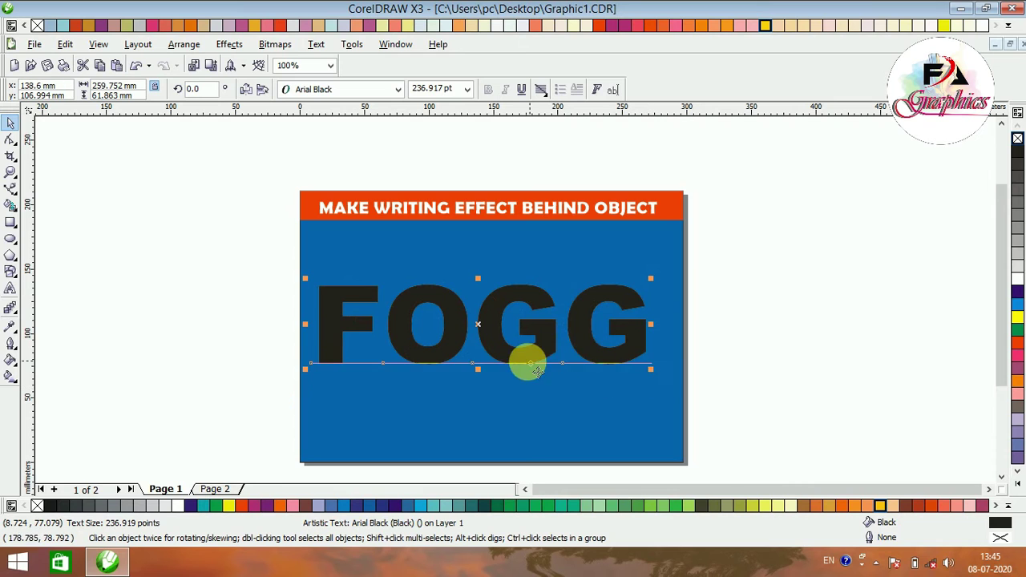
drag(478, 369, 481, 401)
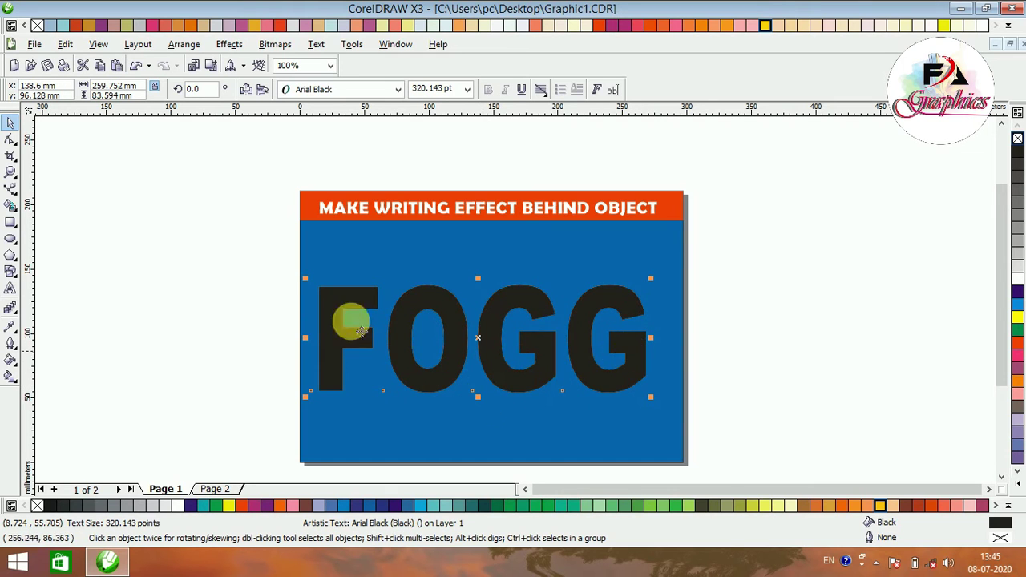
Widen the letter spacing of FOGG with the Shape tool until the text spans about 290 mm.
click(12, 140)
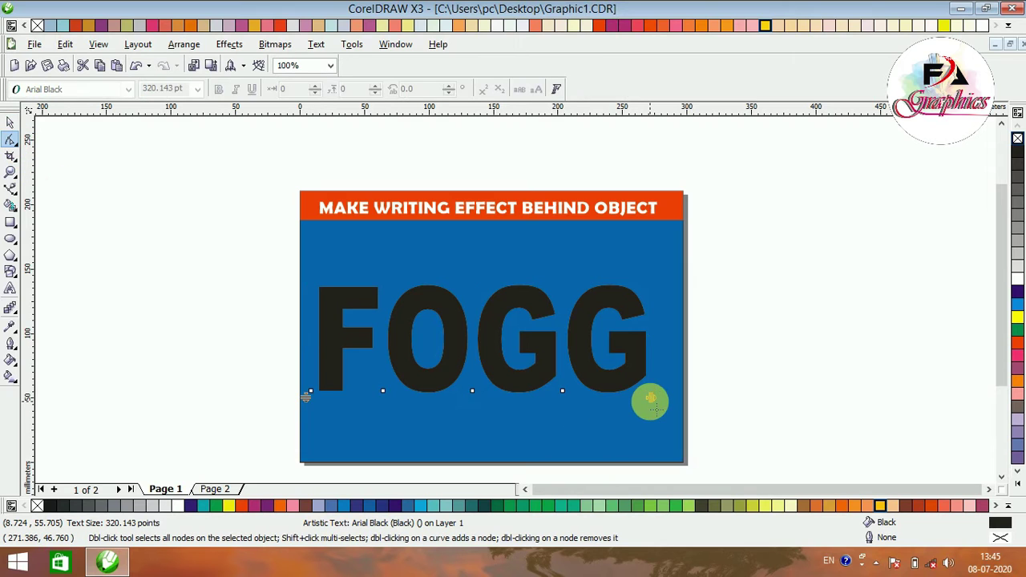
drag(671, 412, 667, 407)
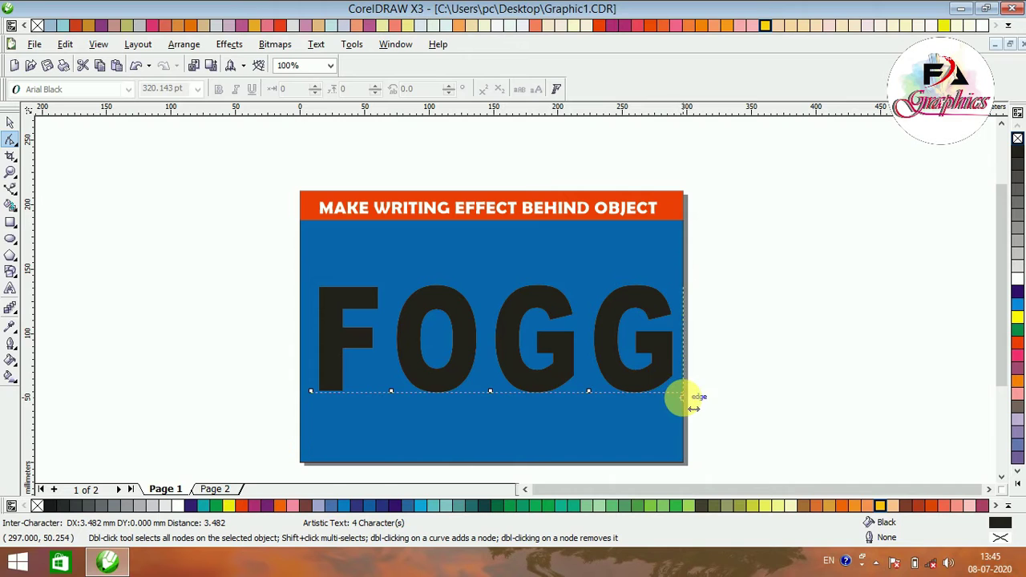
drag(693, 408, 690, 401)
key(space)
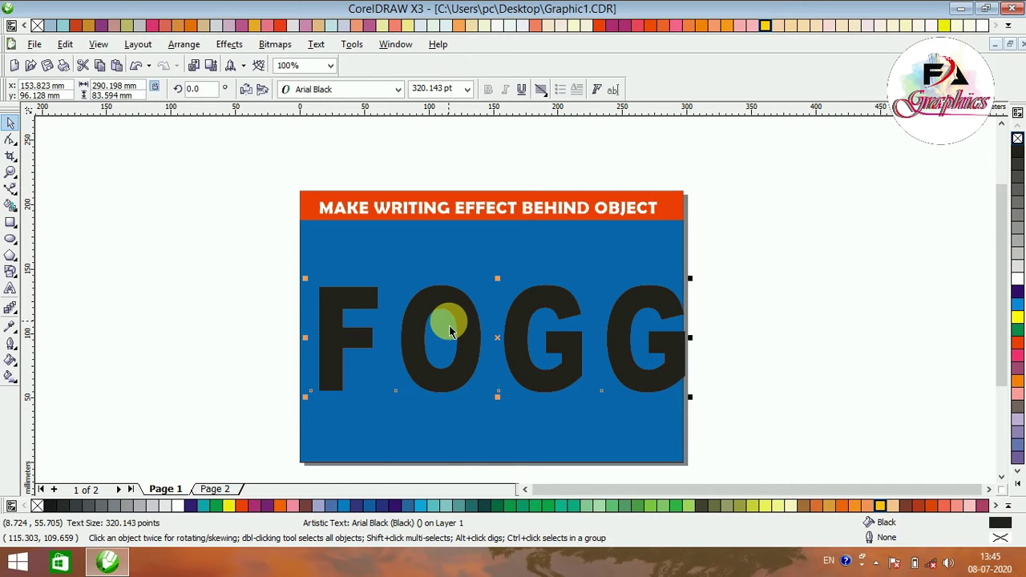
Nudge the FOGG text to the left and centre it horizontally on the blue background.
key(Left)
key(Left)
key(Left)
key(Left)
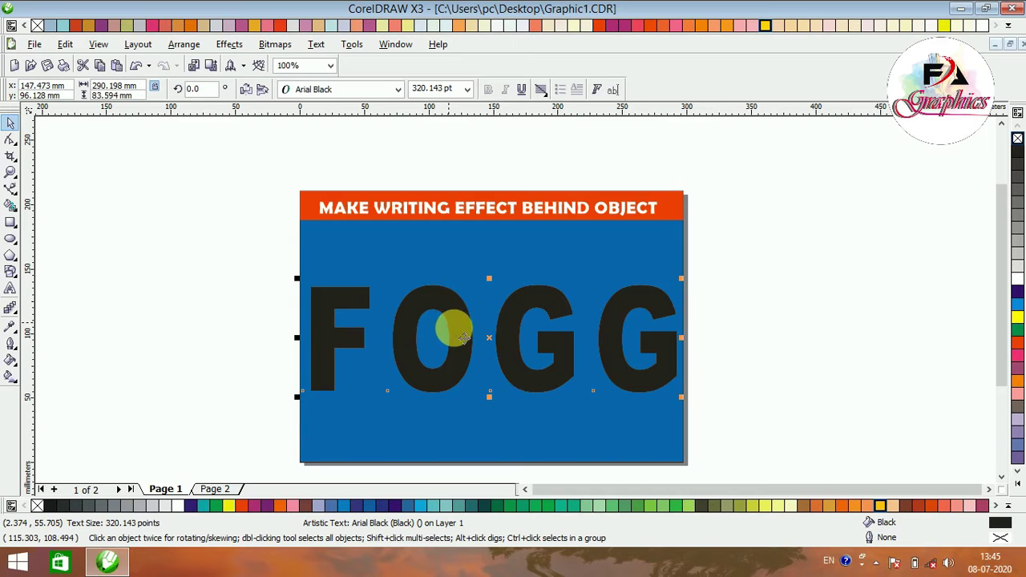
shift+click(454, 423)
key(e)
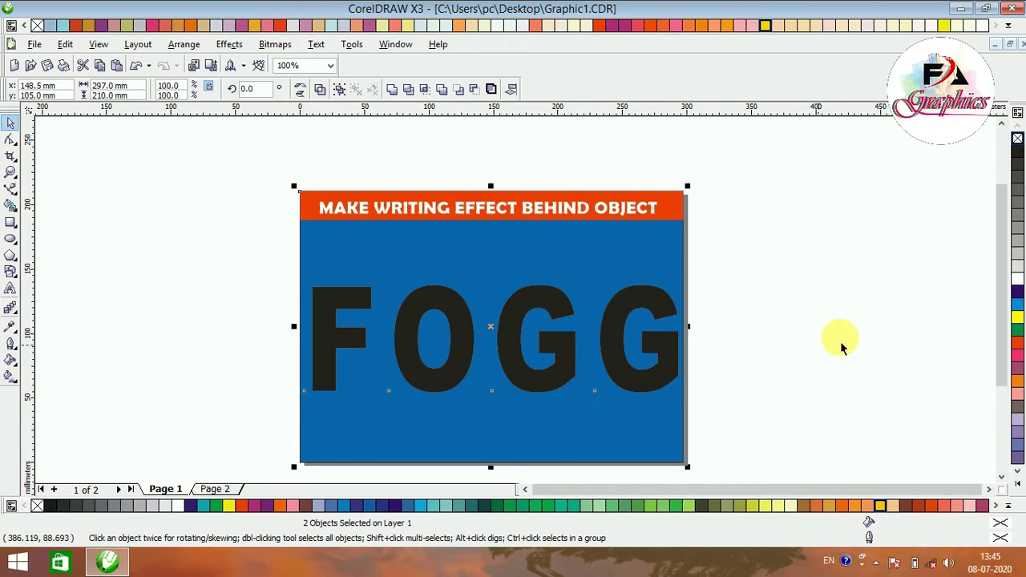
key(Escape)
Shift the FOGG text about 2.6 mm to the left on the blue background.
click(324, 382)
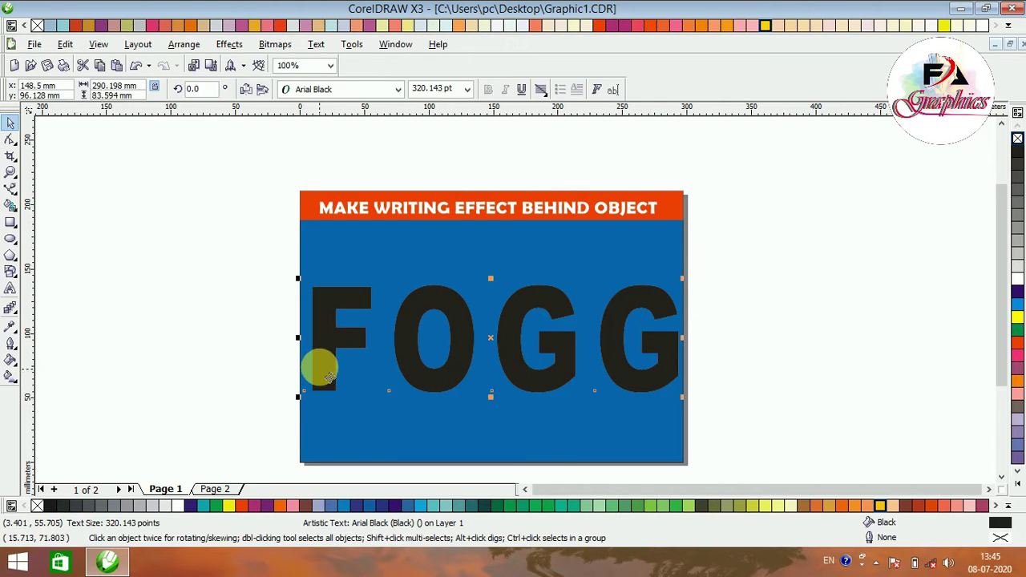
scroll(508, 298, up, 1)
click(525, 301)
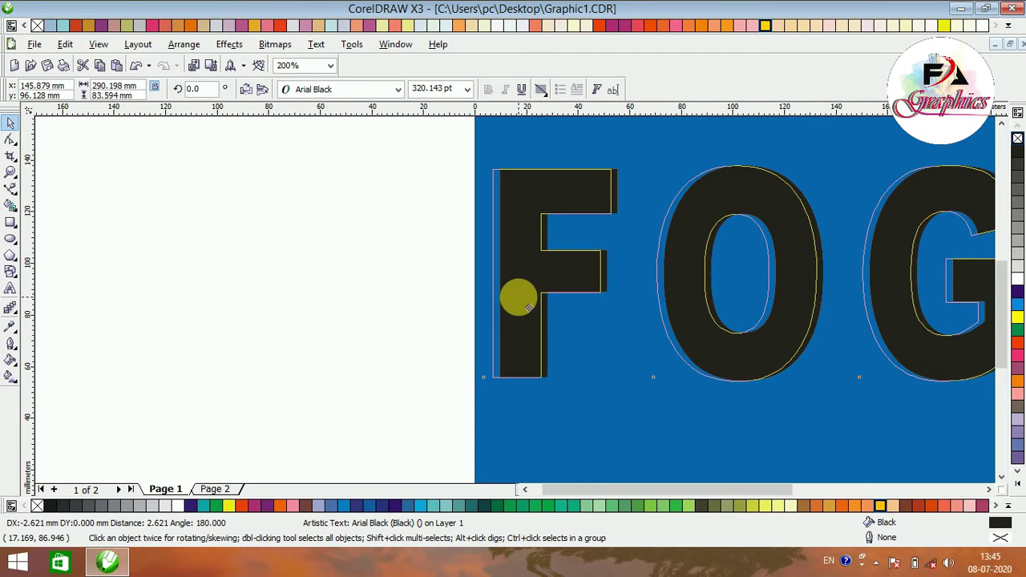
click(385, 313)
scroll(563, 311, down, 2)
scroll(646, 303, up, 1)
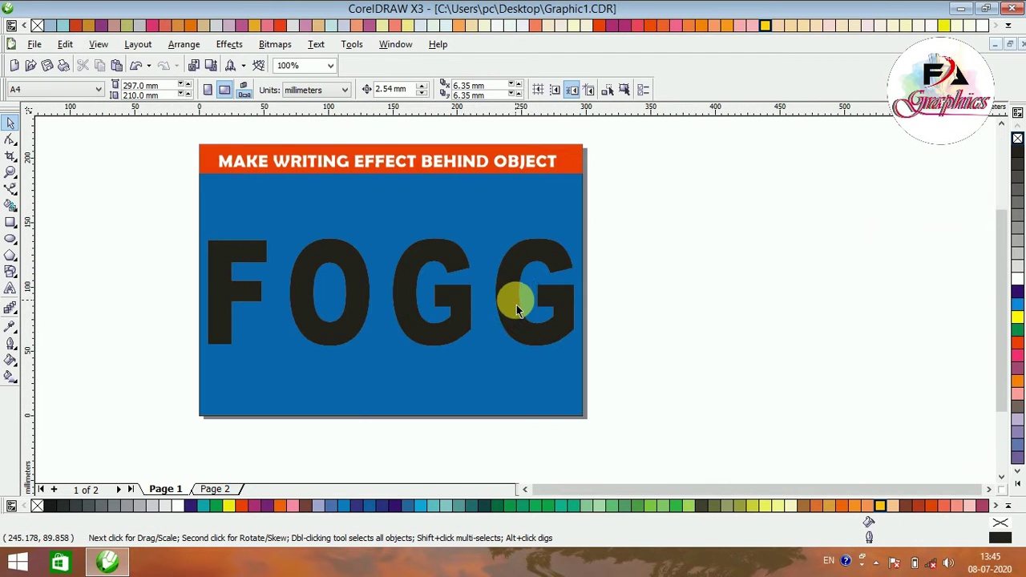
Break the FOGG text apart into four separate letters and check that each can be selected individually.
click(517, 319)
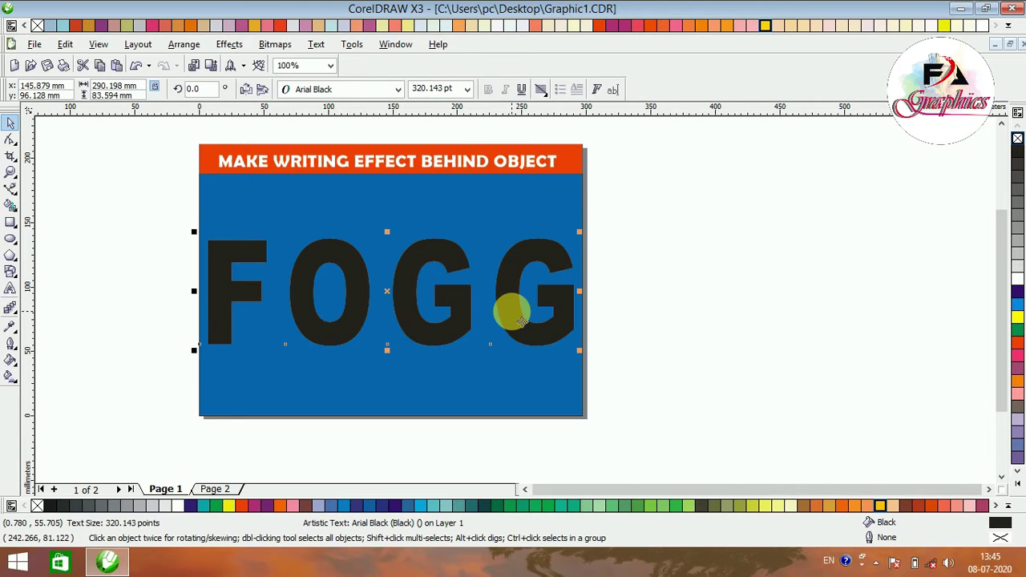
right_click(513, 318)
key(Escape)
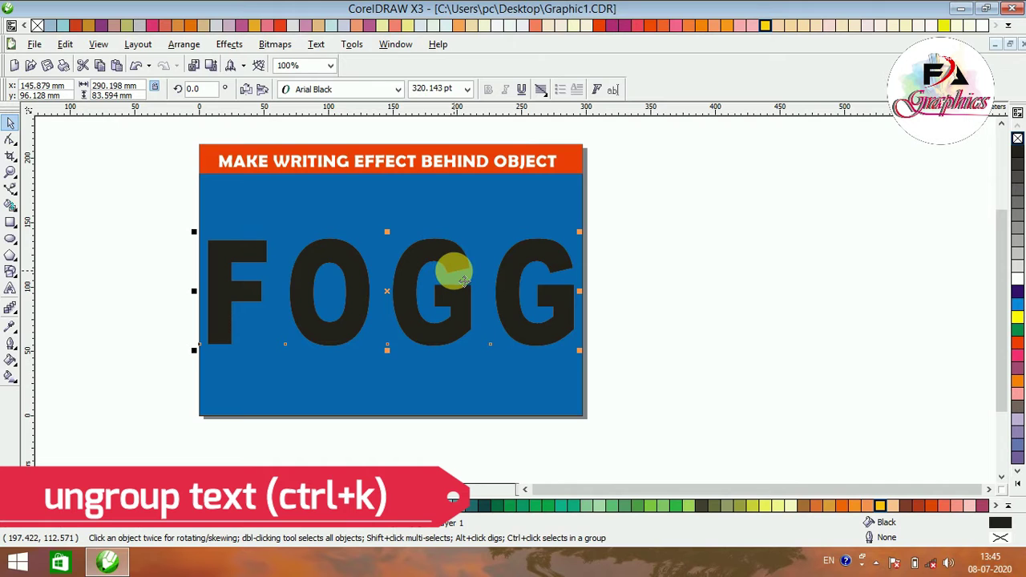
click(721, 252)
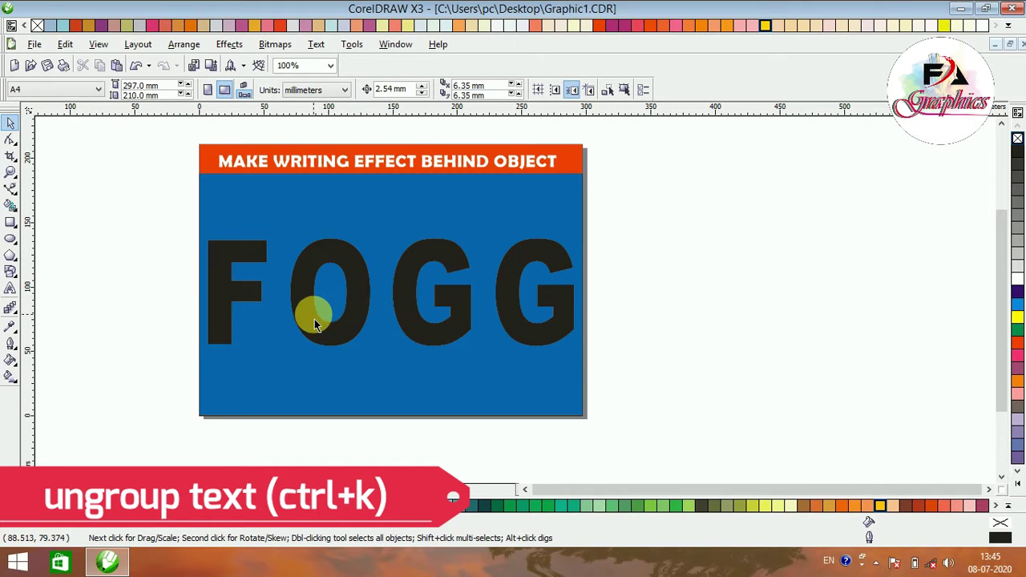
click(317, 324)
click(247, 317)
click(316, 297)
click(415, 328)
click(534, 320)
Fill the F white, the O and the last G yellow, and the first G red.
click(224, 316)
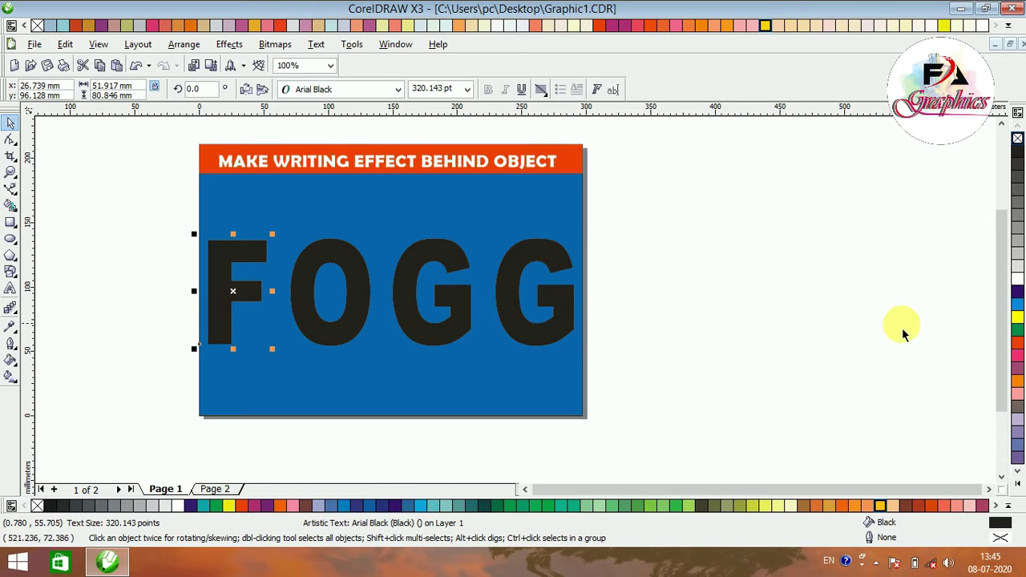
click(1017, 278)
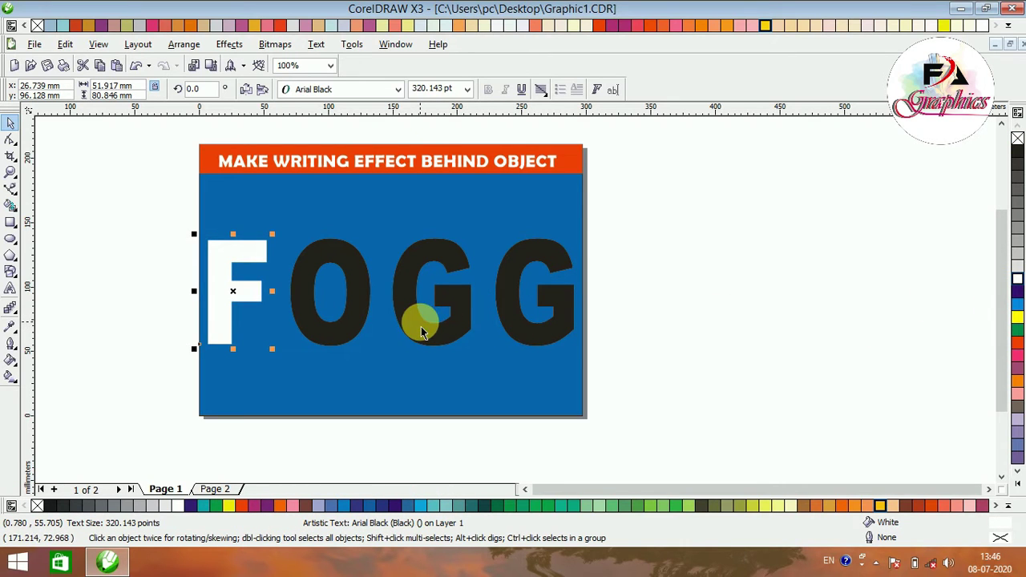
click(344, 321)
shift+click(518, 337)
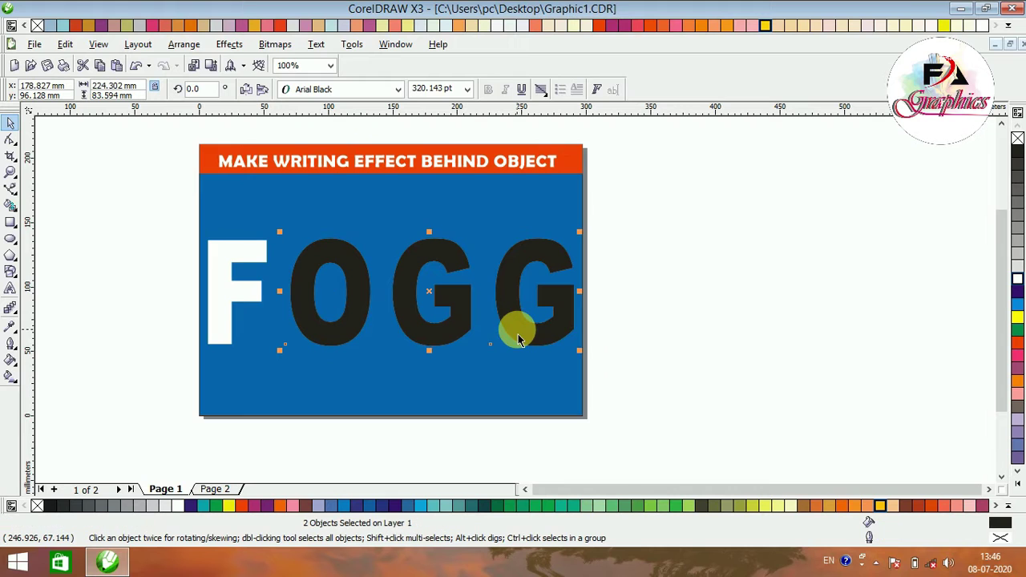
click(1017, 316)
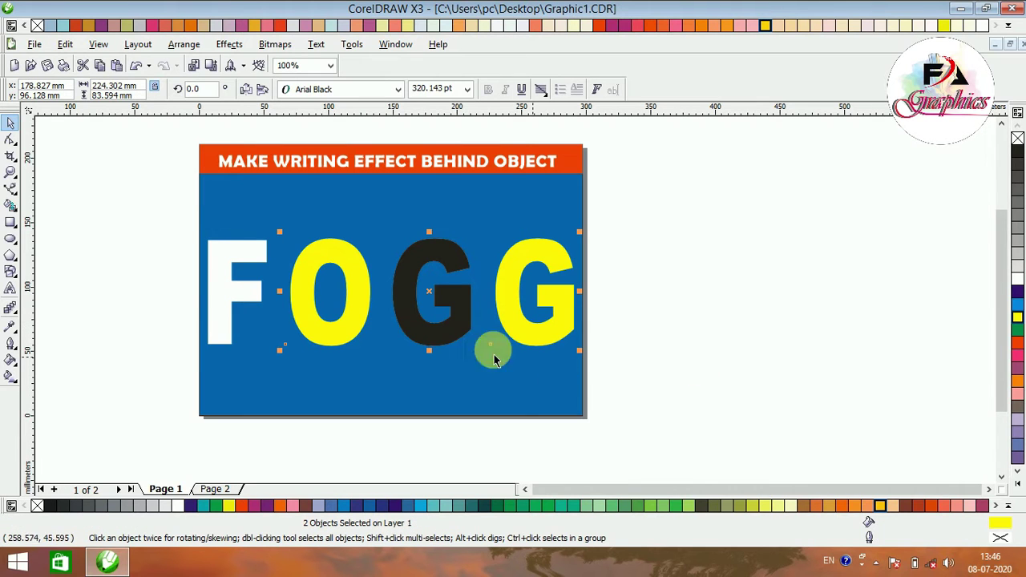
click(431, 341)
click(1017, 343)
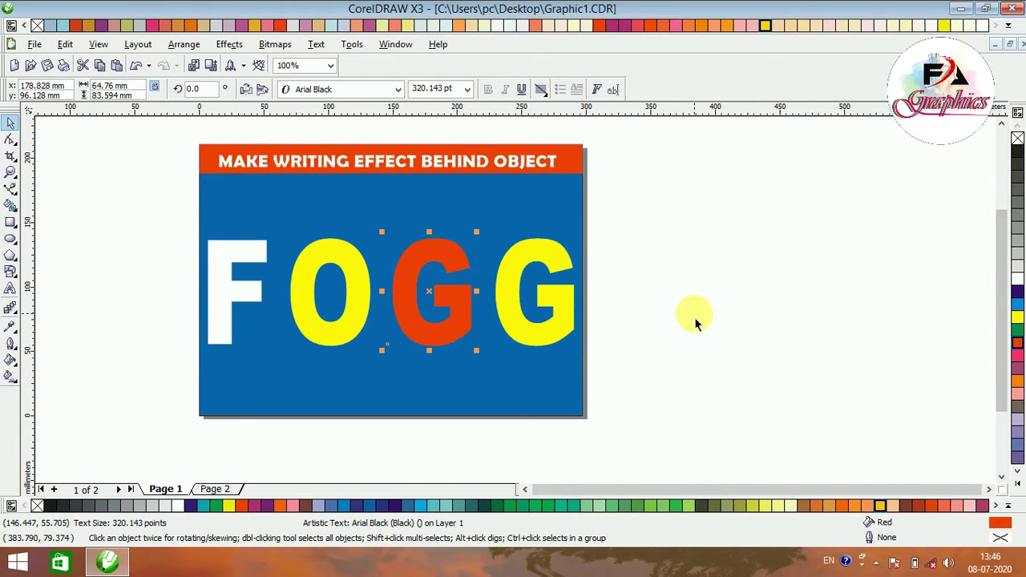
Move the four people cutouts from page 2 onto the pasteboard beside the page and return to page 1.
key(Page_Down)
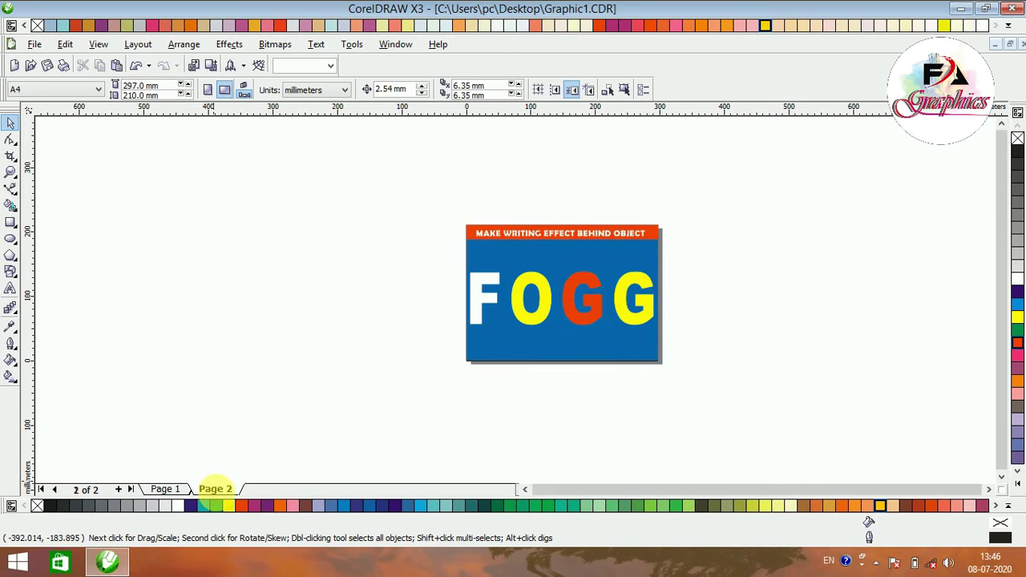
drag(427, 232, 713, 354)
drag(643, 318, 280, 343)
click(165, 489)
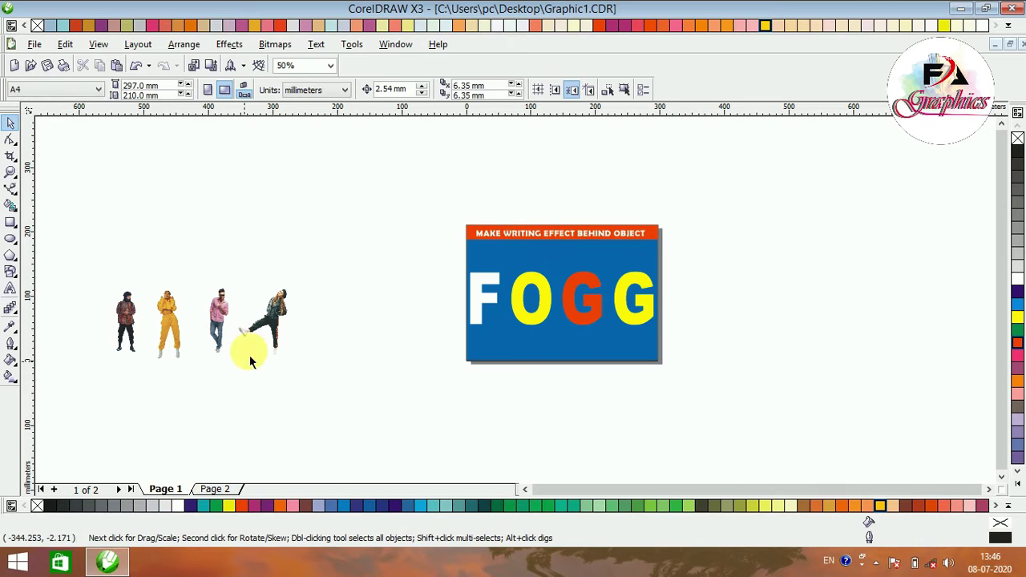
Move the four people cutouts together to just below the FOGG letters at the page's lower edge.
drag(282, 393, 281, 386)
drag(252, 339, 605, 391)
scroll(499, 325, up, 1)
click(373, 382)
Try the man in the plaid shirt over the letter F, and move him back below the letters.
drag(464, 398, 494, 237)
click(320, 157)
drag(379, 153, 452, 261)
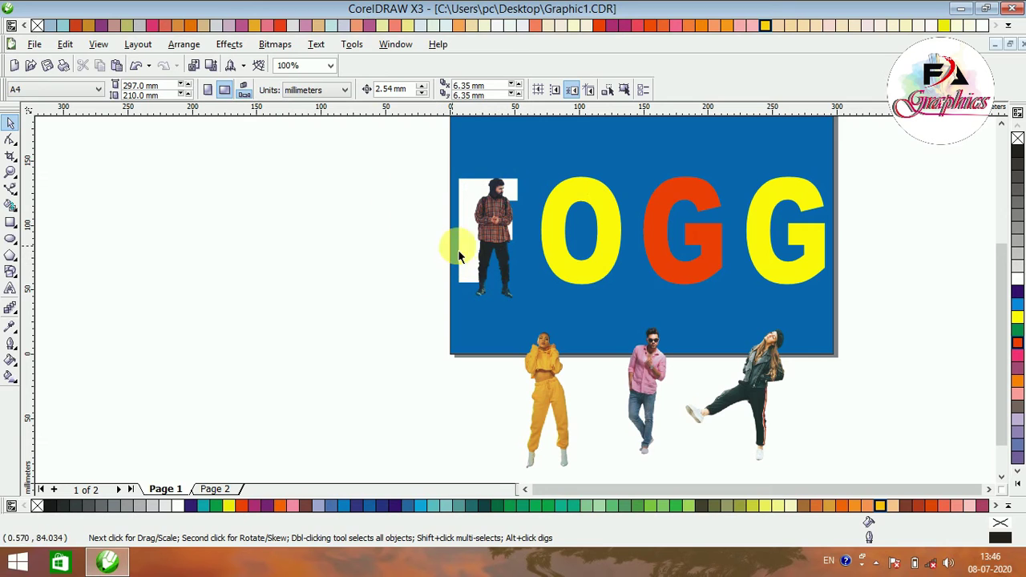
click(474, 236)
click(458, 314)
click(498, 282)
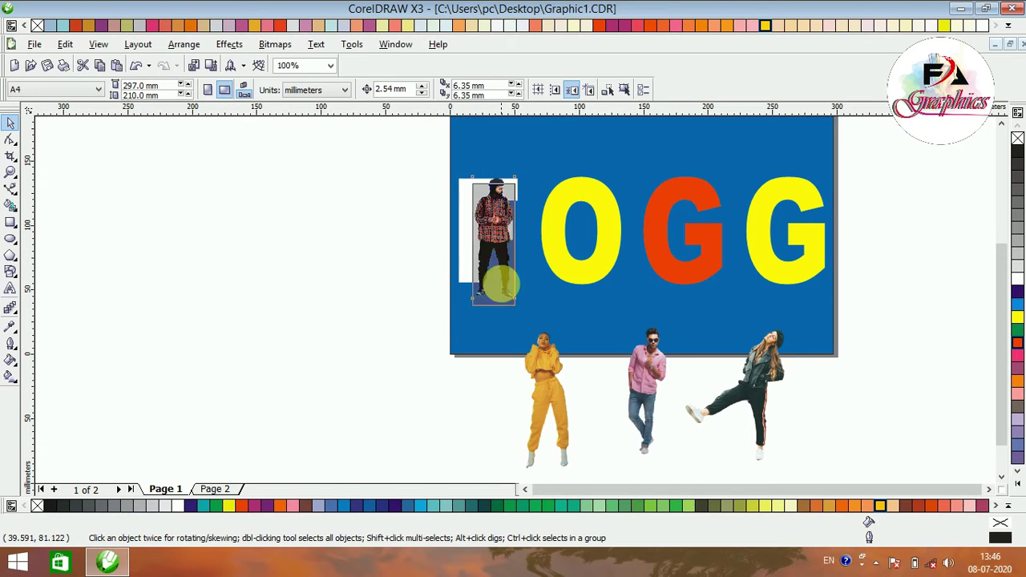
drag(498, 282, 498, 446)
Stretch all four letters upward together to about 91 mm high.
drag(404, 149, 889, 317)
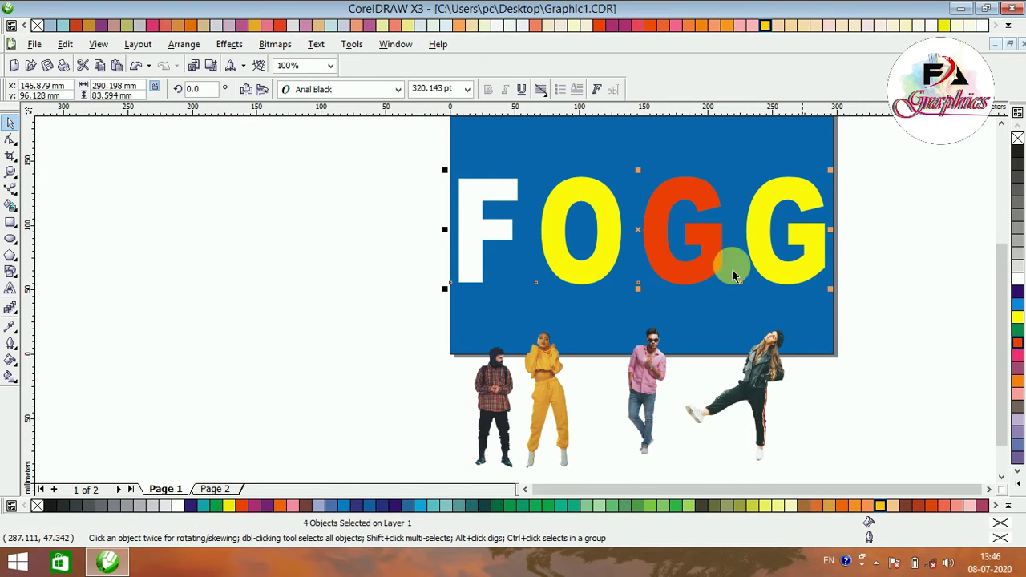
drag(637, 170, 637, 161)
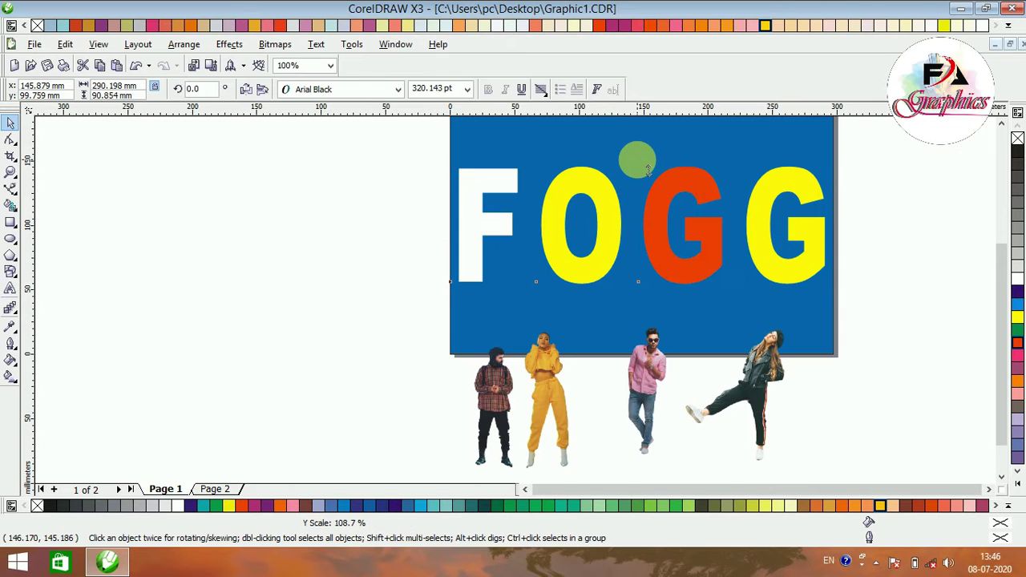
click(312, 244)
Place the man in the plaid shirt over the right part of the letter F, scaled to about 95.5%.
drag(471, 398, 502, 223)
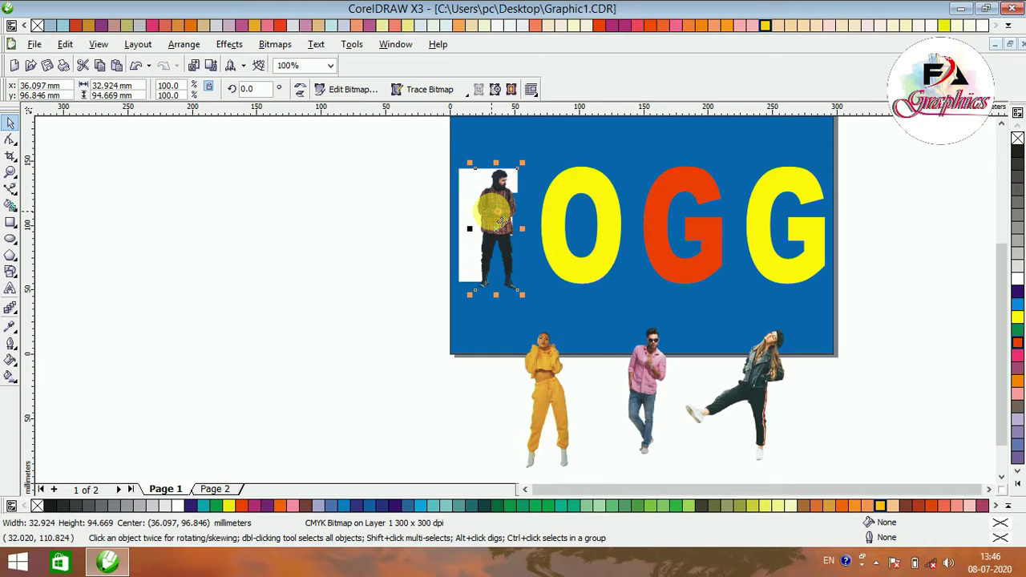
scroll(497, 222, up, 1)
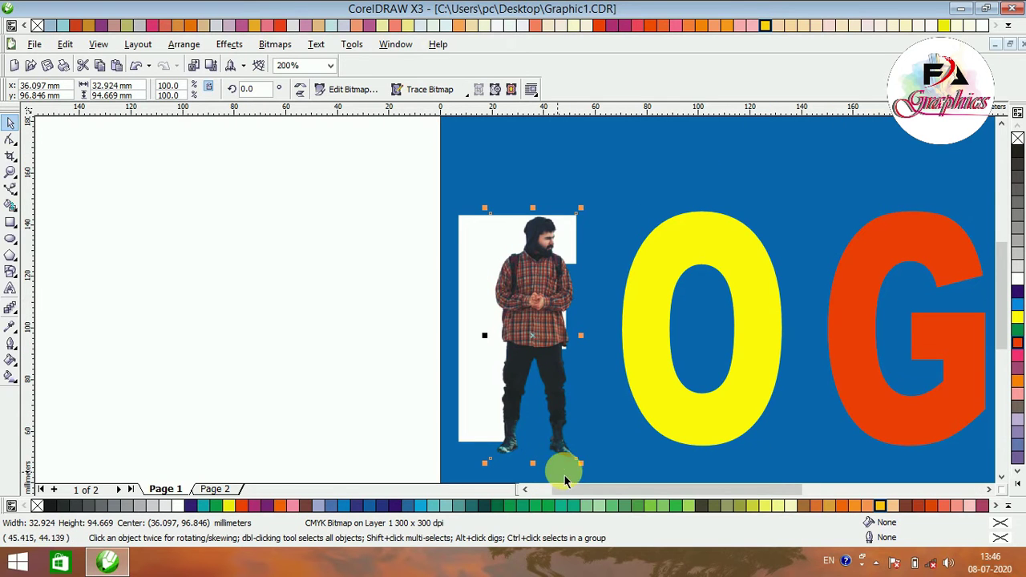
drag(580, 462, 576, 451)
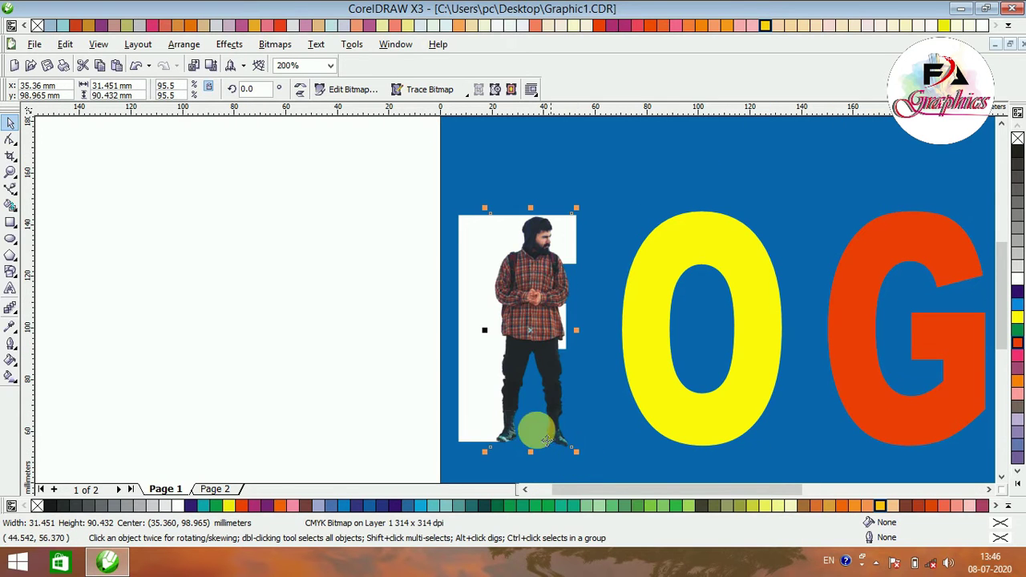
click(321, 323)
click(548, 330)
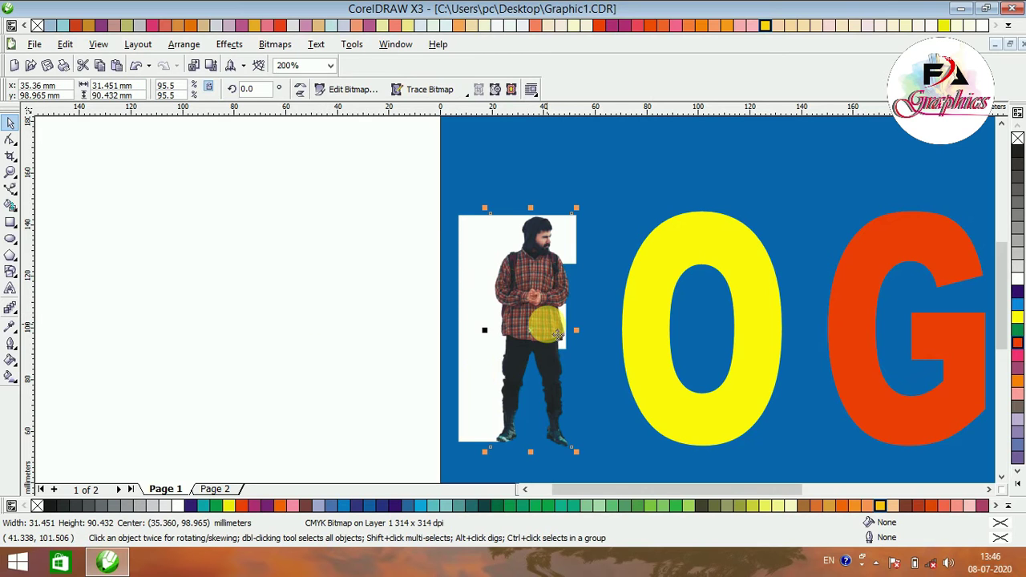
drag(555, 335, 560, 335)
click(406, 309)
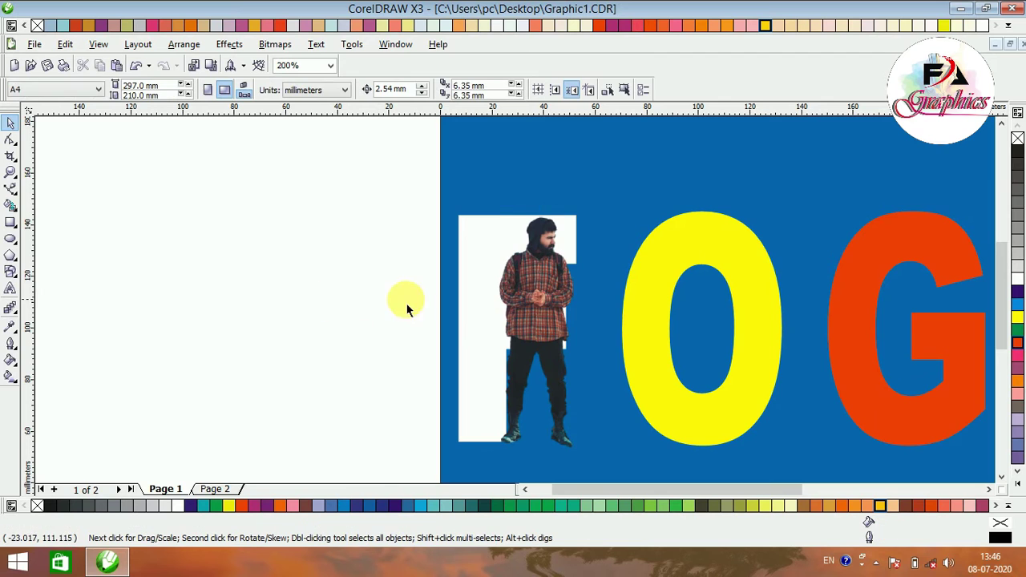
Draw a closed four-sided Bezier box about 61 by 33 mm around the middle bar of the letter F.
click(11, 193)
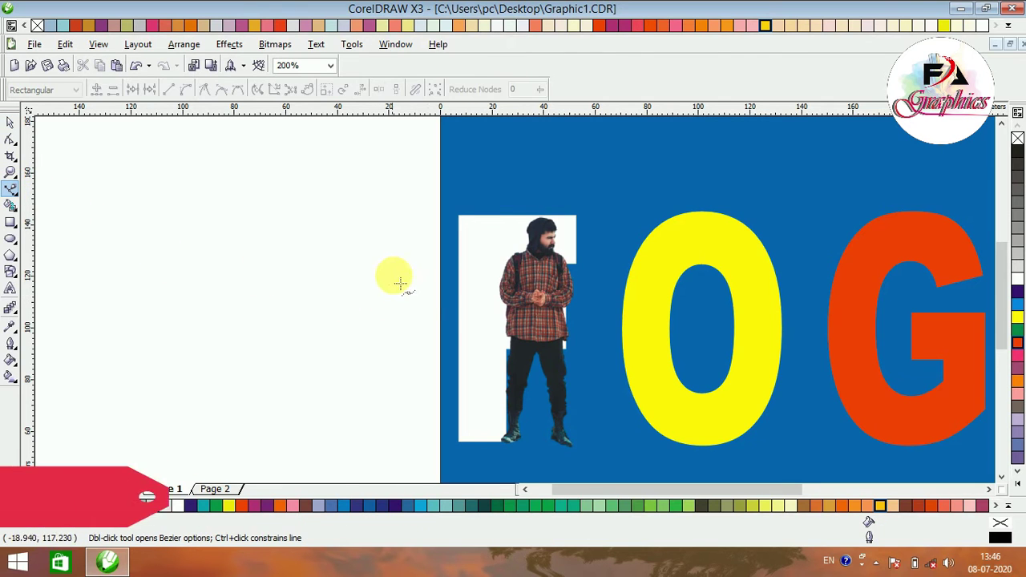
click(445, 298)
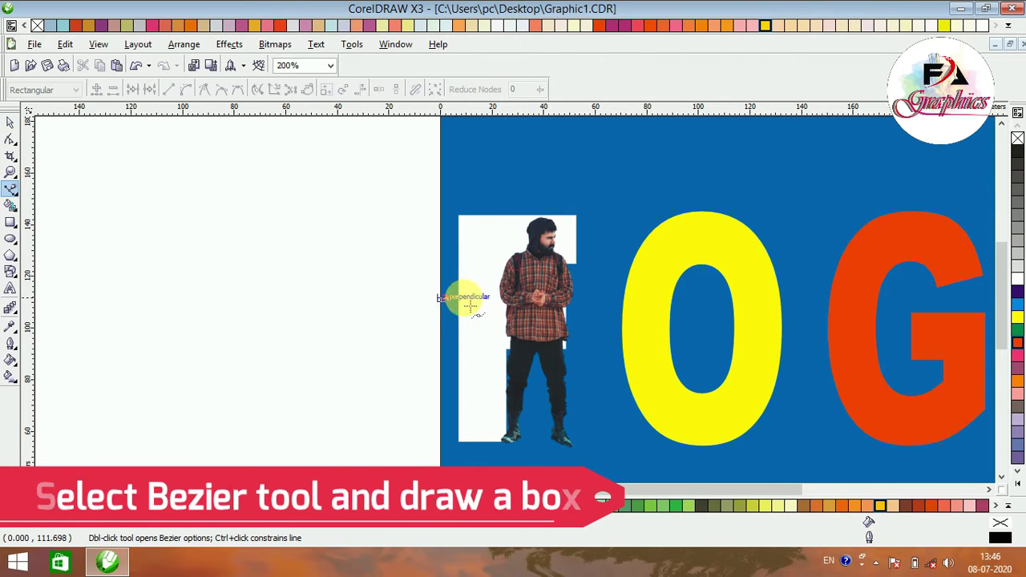
drag(577, 297, 593, 383)
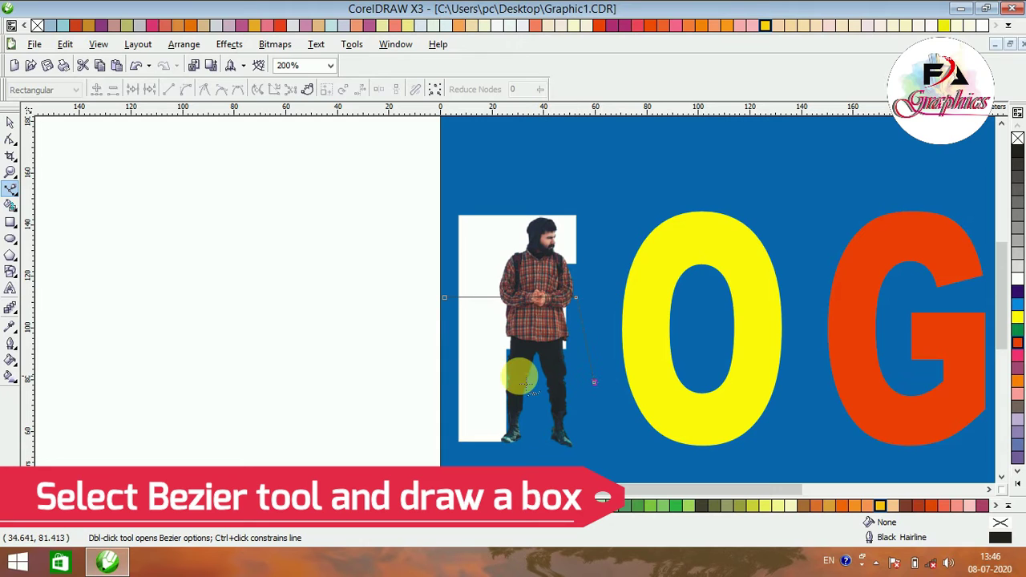
click(436, 371)
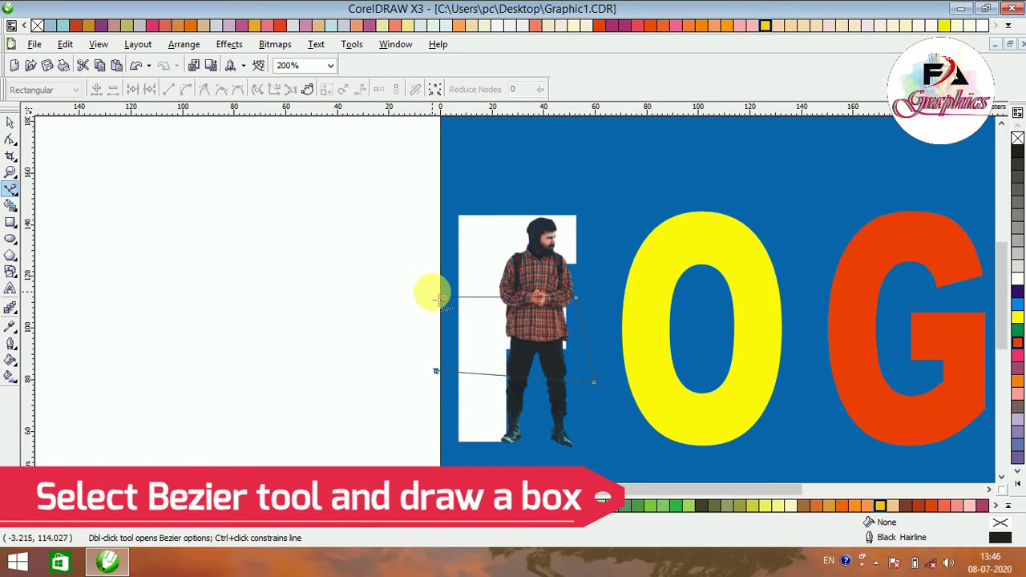
key(space)
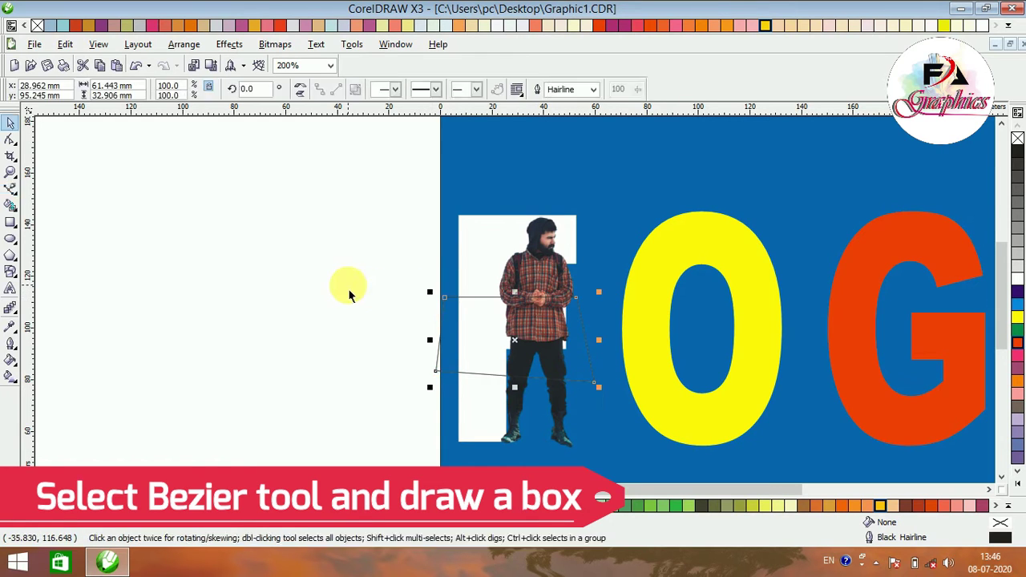
Intersect the box with the letter F, bring the resulting piece in front of the man, and delete the box.
shift+click(465, 237)
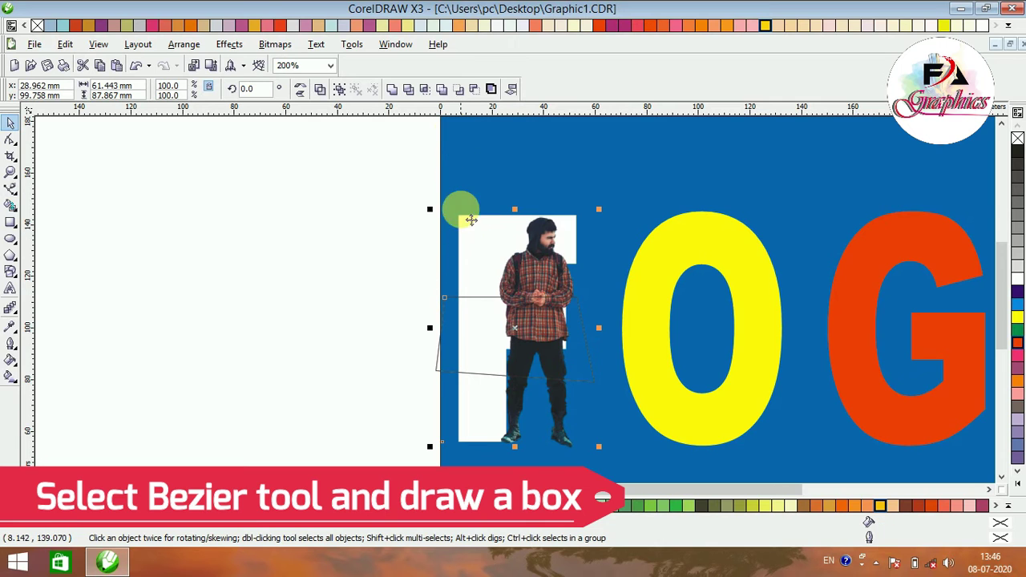
click(424, 93)
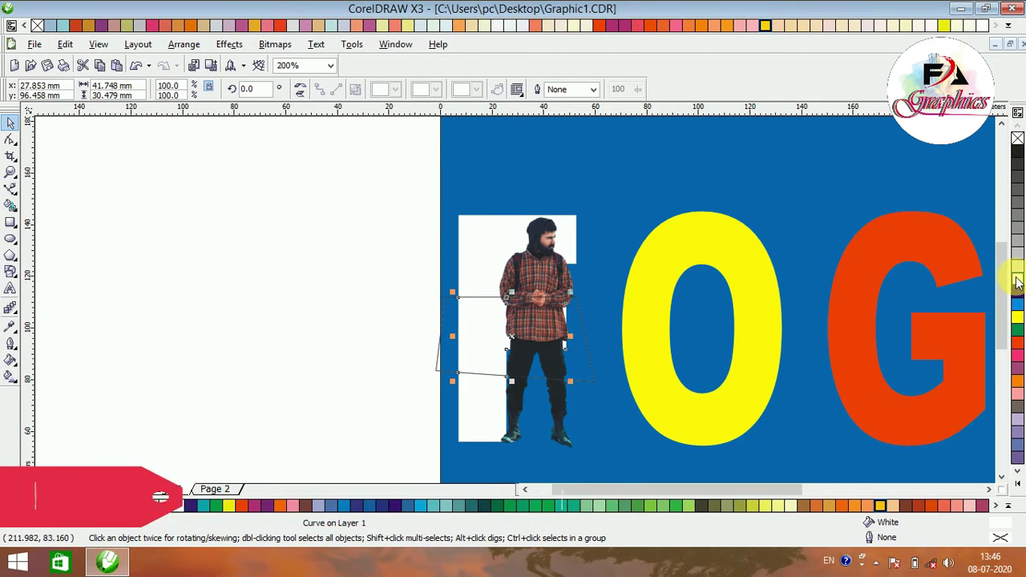
key(shift+Page_Up)
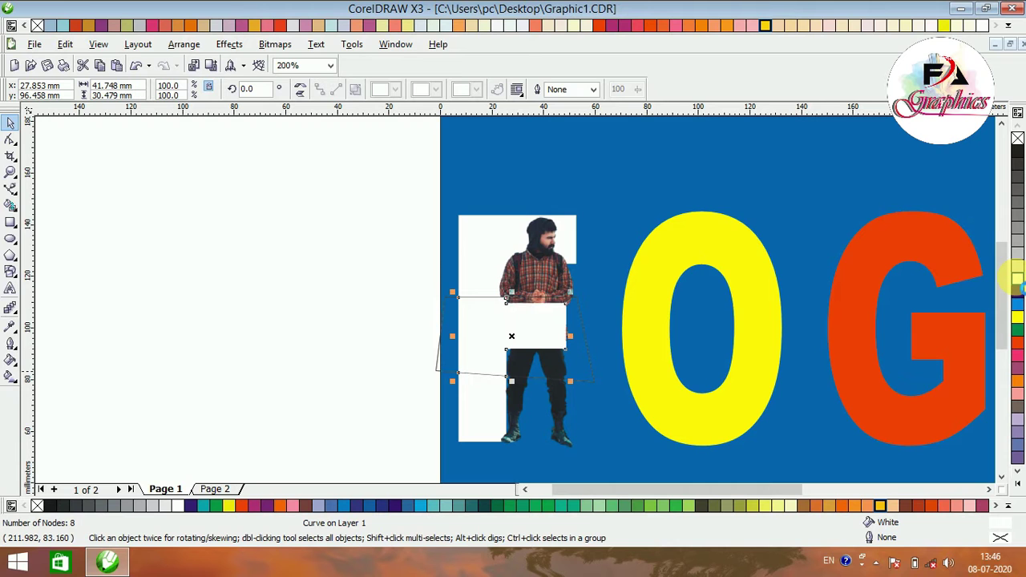
drag(396, 281, 430, 367)
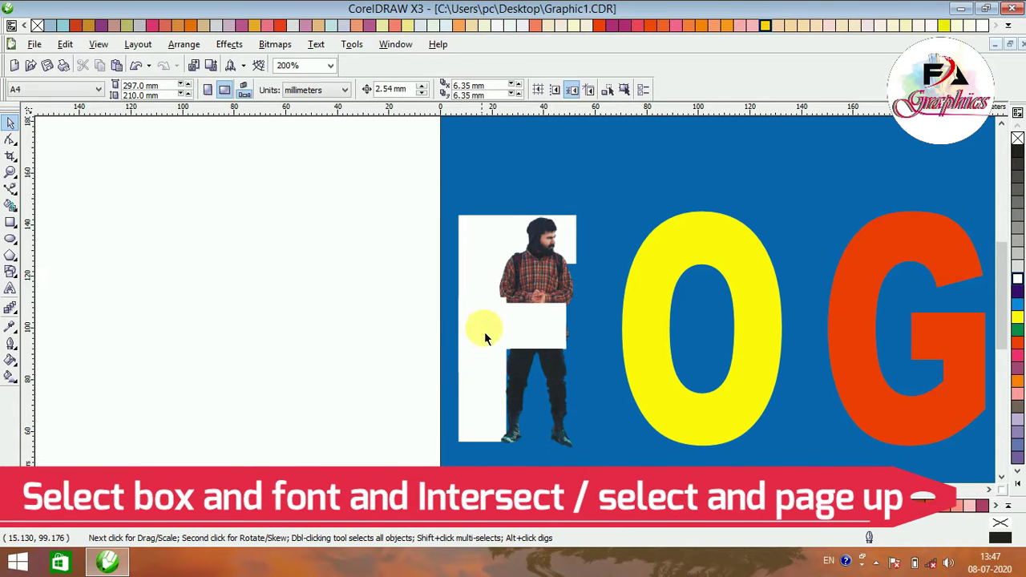
Nudge the man in the plaid shirt 2.54 mm to the right, clear of the F's stem.
scroll(506, 315, up, 2)
click(599, 286)
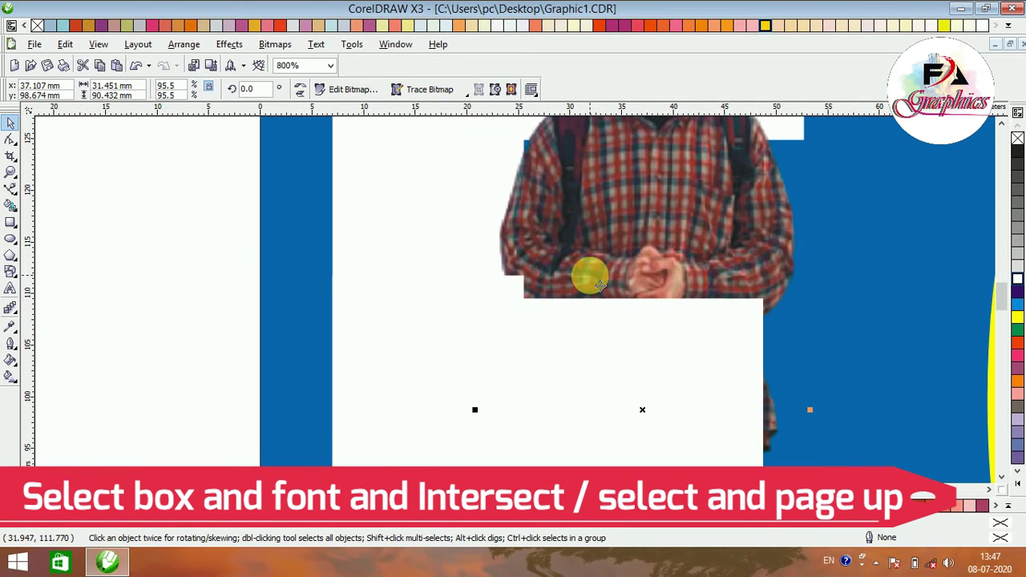
key(Right)
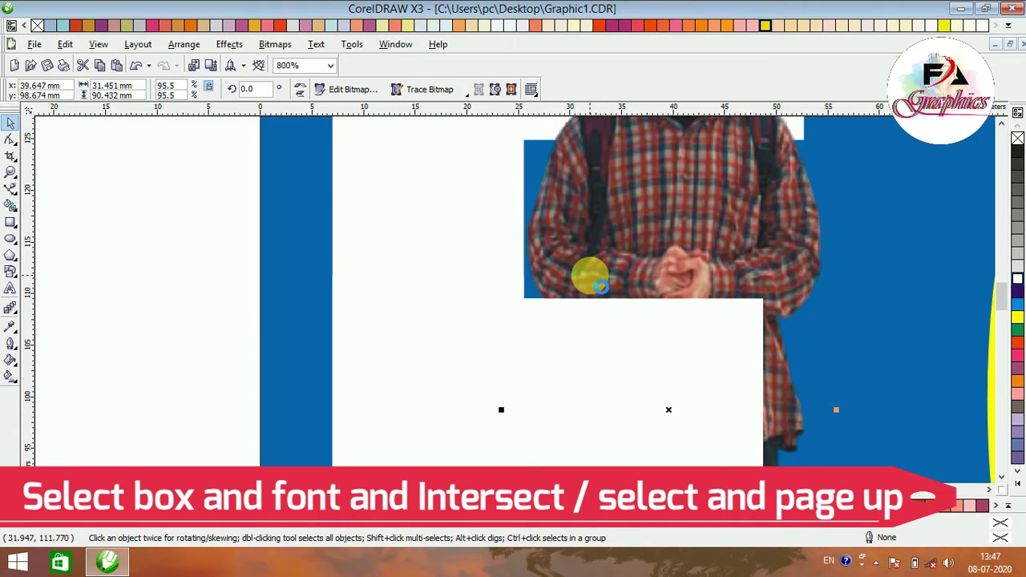
click(241, 286)
scroll(517, 311, down, 1)
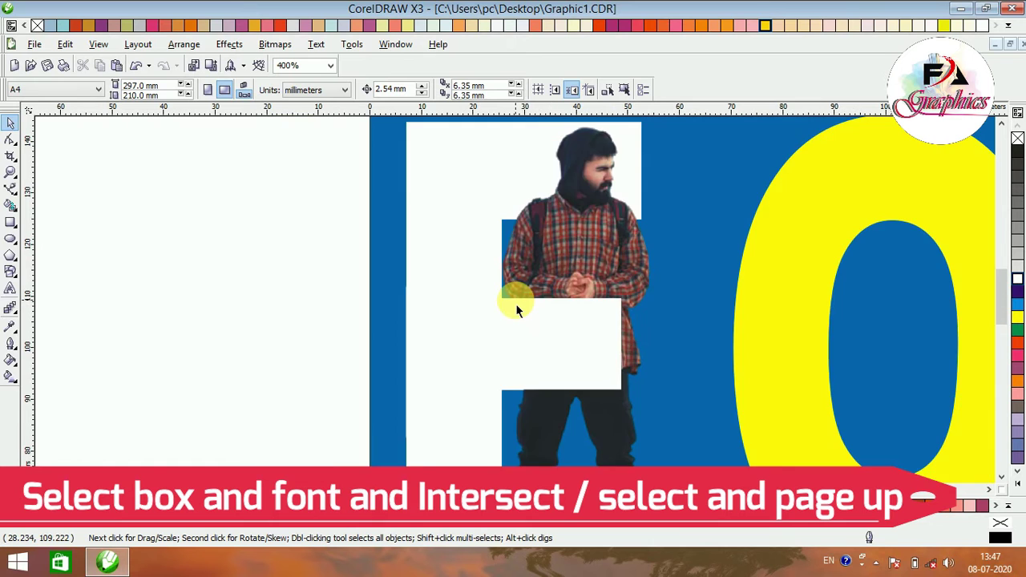
scroll(518, 308, down, 1)
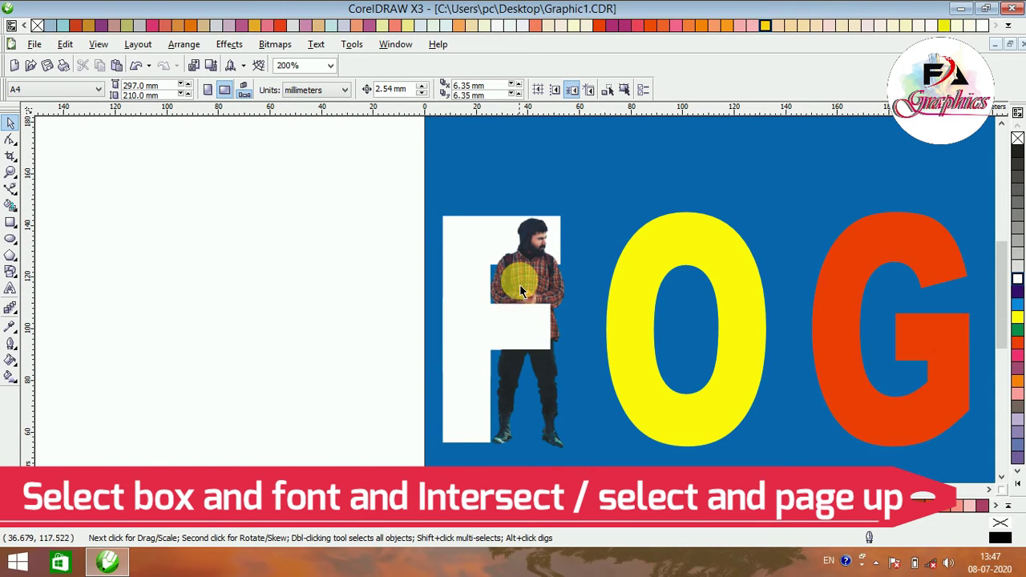
Enlarge the man in the plaid shirt proportionally to about 97% so his head reaches the top of the F.
scroll(519, 285, up, 1)
click(535, 291)
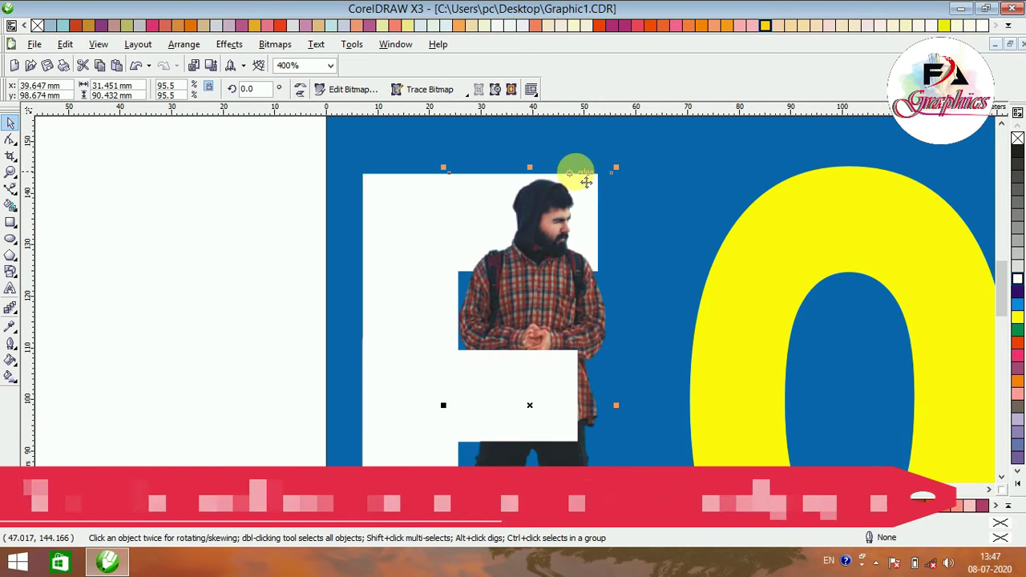
drag(615, 167, 629, 164)
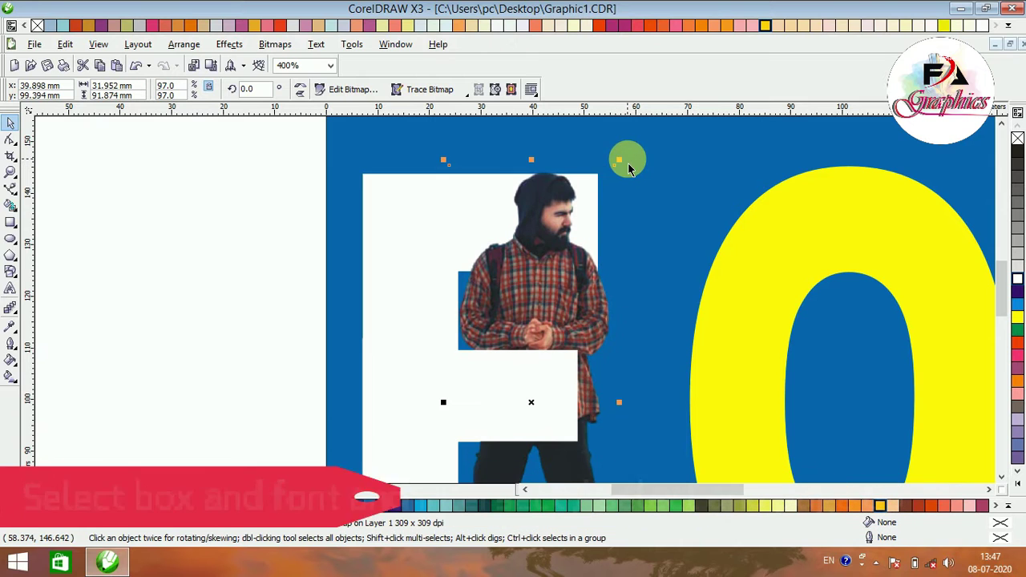
click(126, 321)
scroll(515, 304, down, 1)
scroll(645, 329, down, 1)
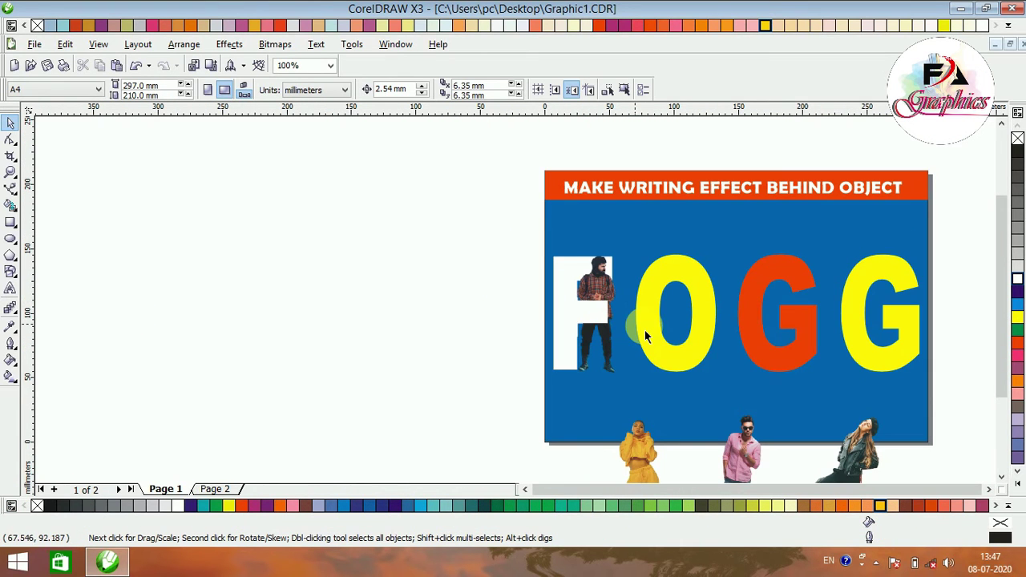
Place the cutout of the woman in yellow over the centre of the letter O.
drag(646, 453, 689, 301)
click(686, 309)
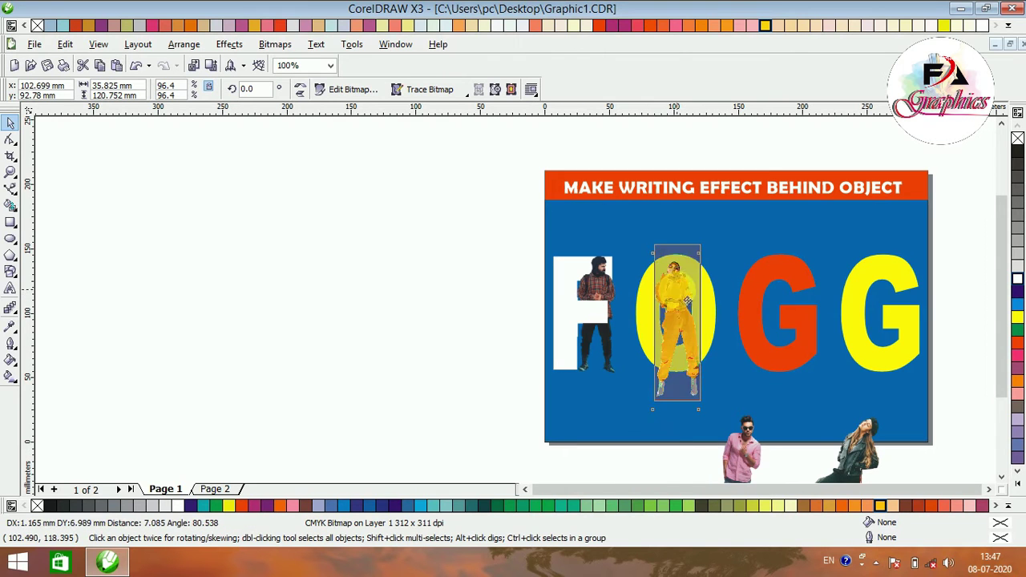
Recolour the letter O red and the first letter G yellow.
click(709, 314)
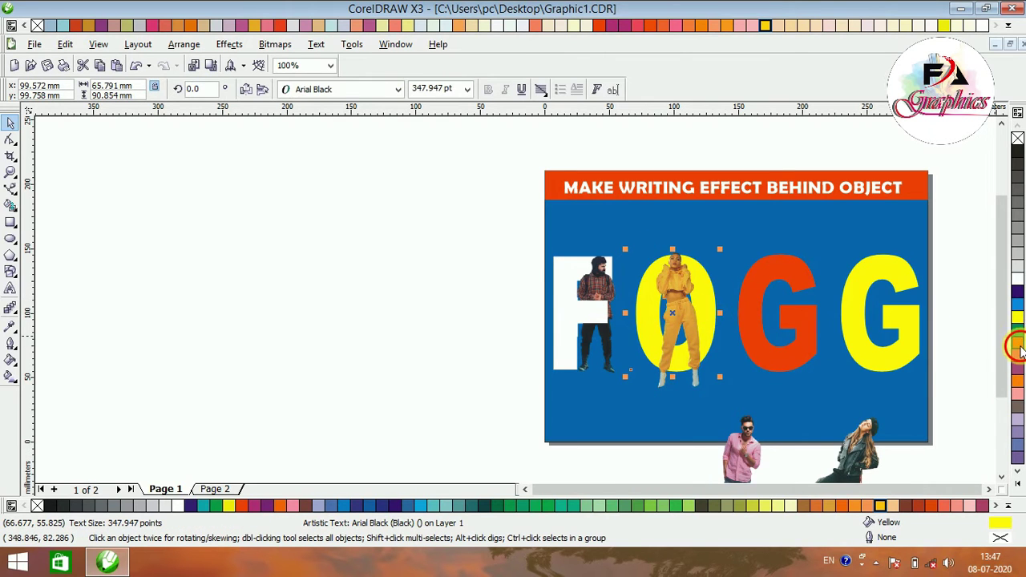
click(1017, 343)
click(756, 355)
click(1017, 317)
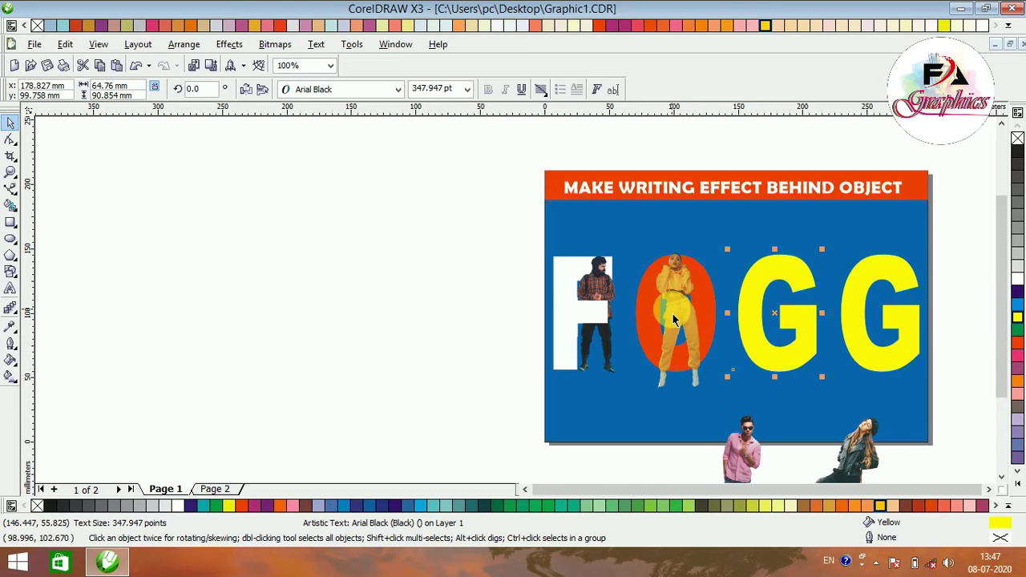
scroll(673, 312, up, 1)
click(521, 319)
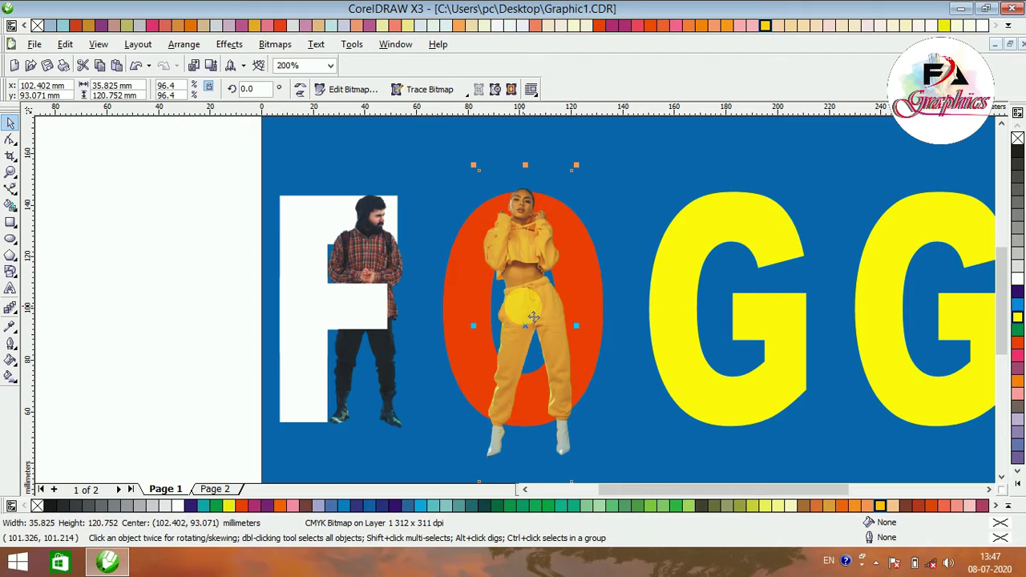
click(36, 196)
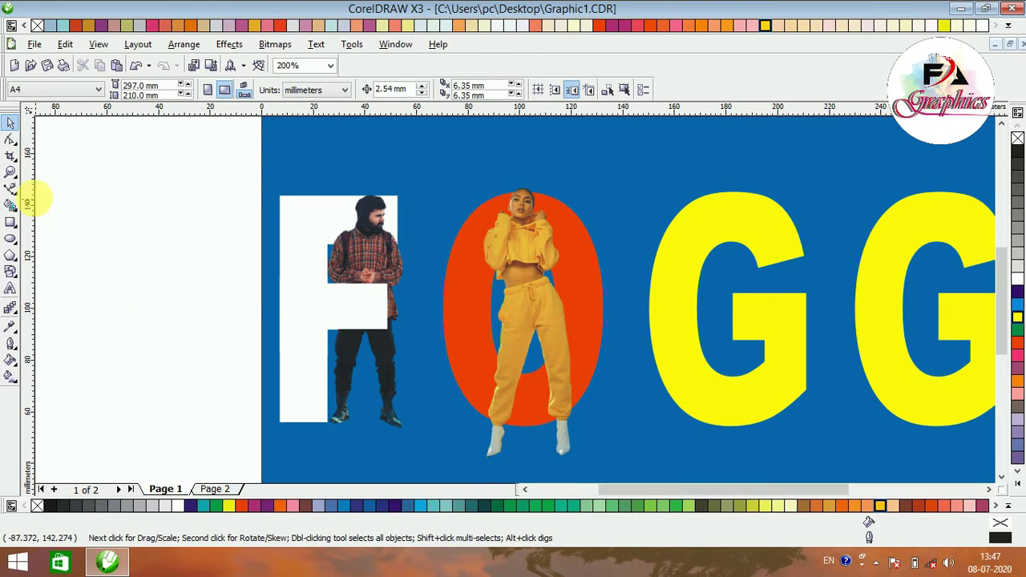
Draw a closed four-point Bezier shape about 30 by 49 mm over the lower right part of the letter O.
click(11, 189)
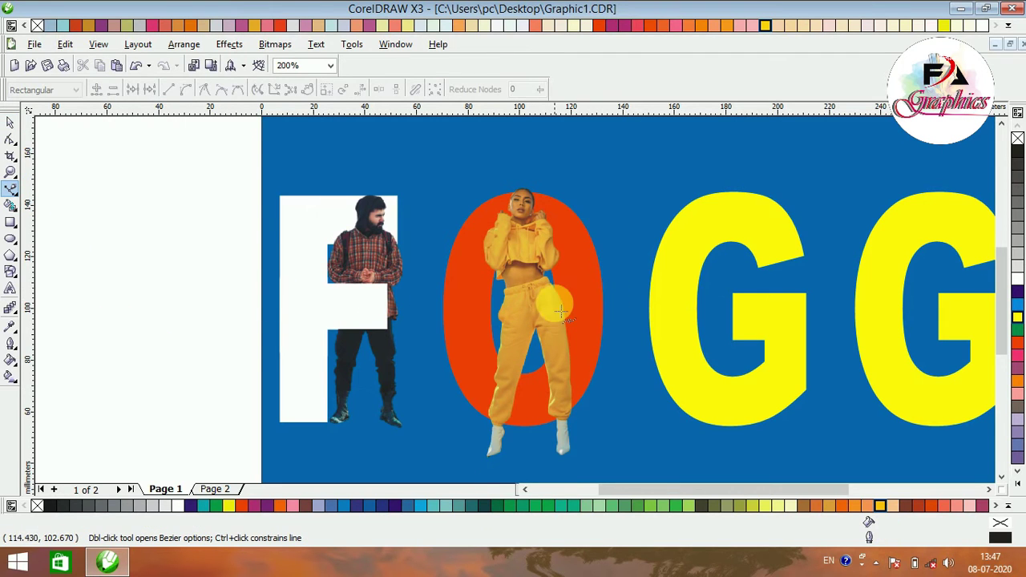
scroll(521, 309, up, 1)
click(641, 266)
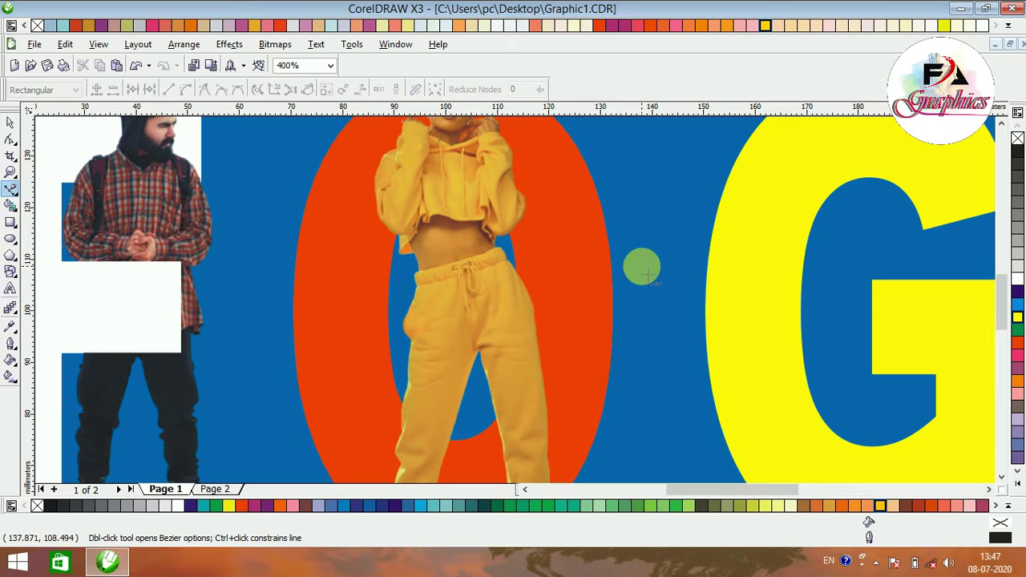
click(518, 270)
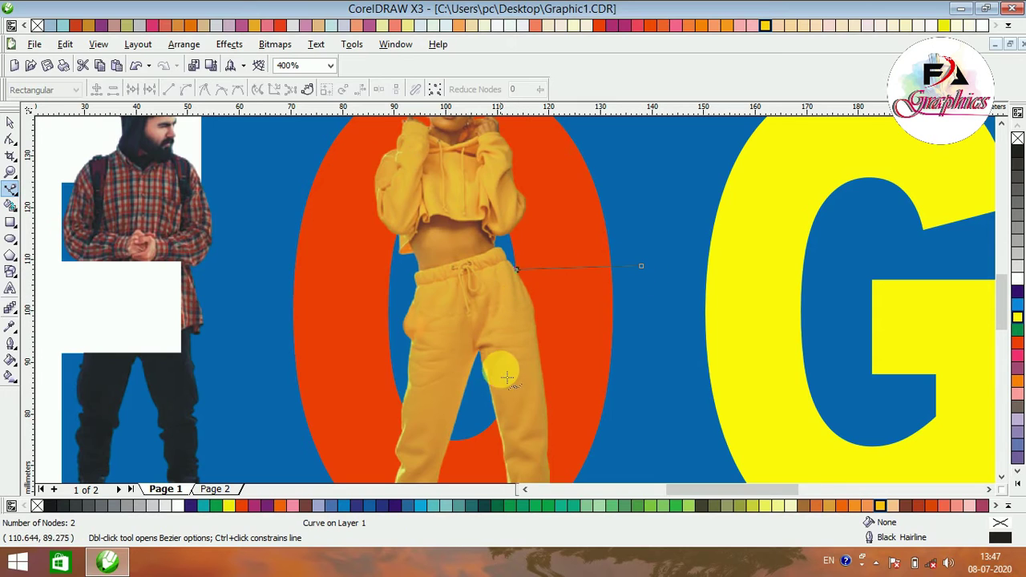
click(486, 415)
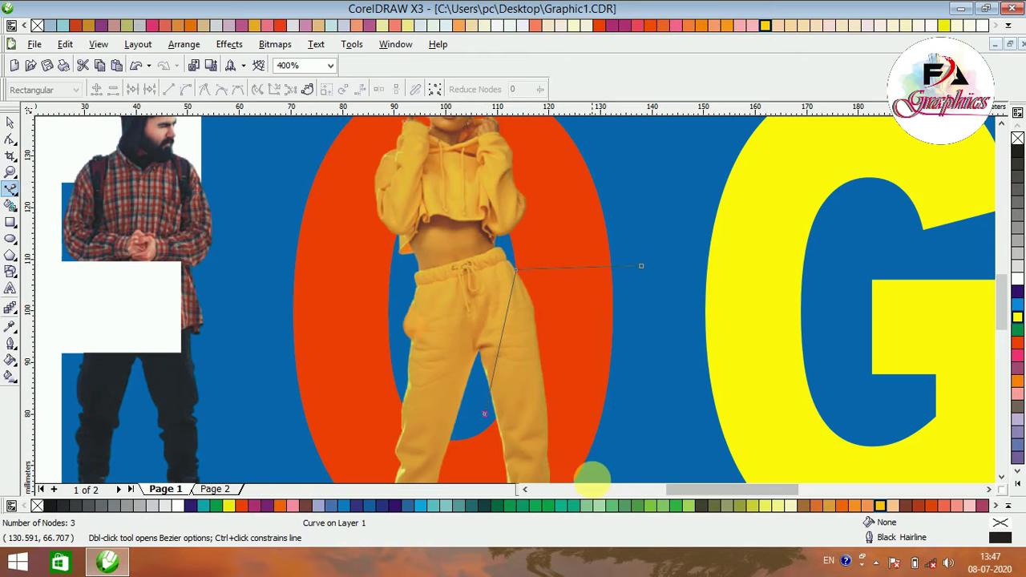
scroll(517, 301, down, 1)
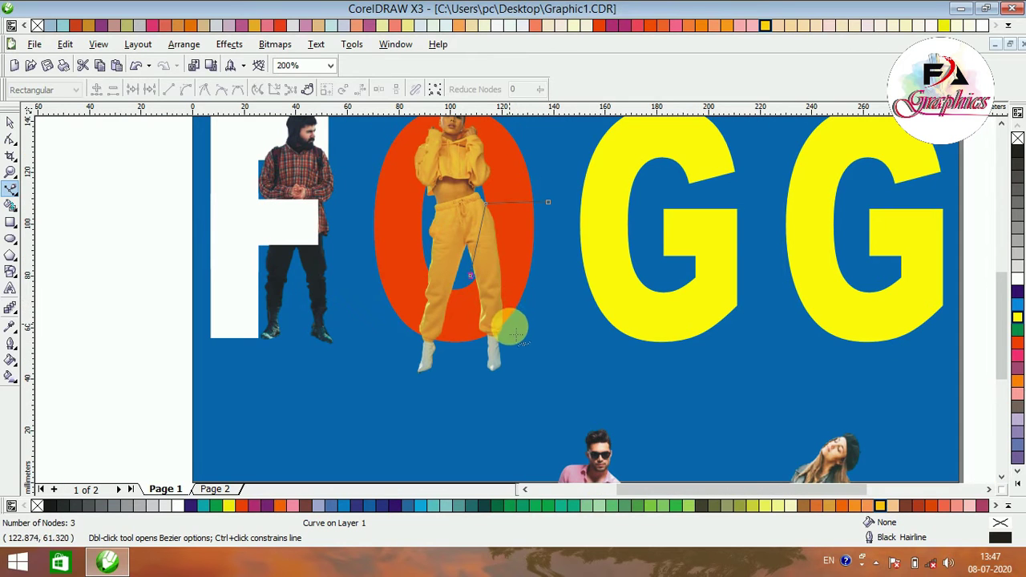
click(549, 203)
key(space)
Try to intersect the Bezier shape with the letter O and bring the piece in front of the woman's leg.
shift+click(385, 255)
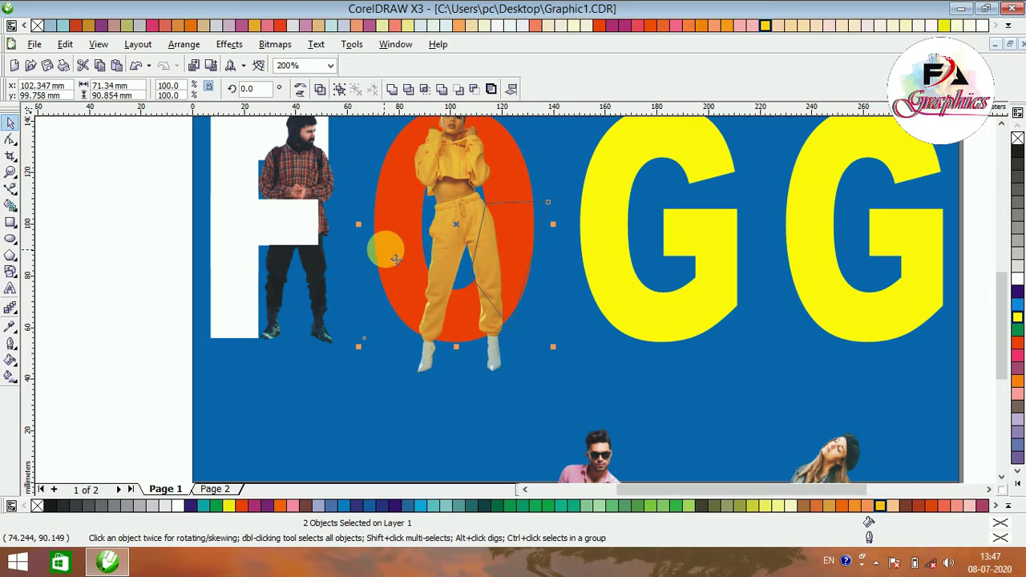
click(422, 94)
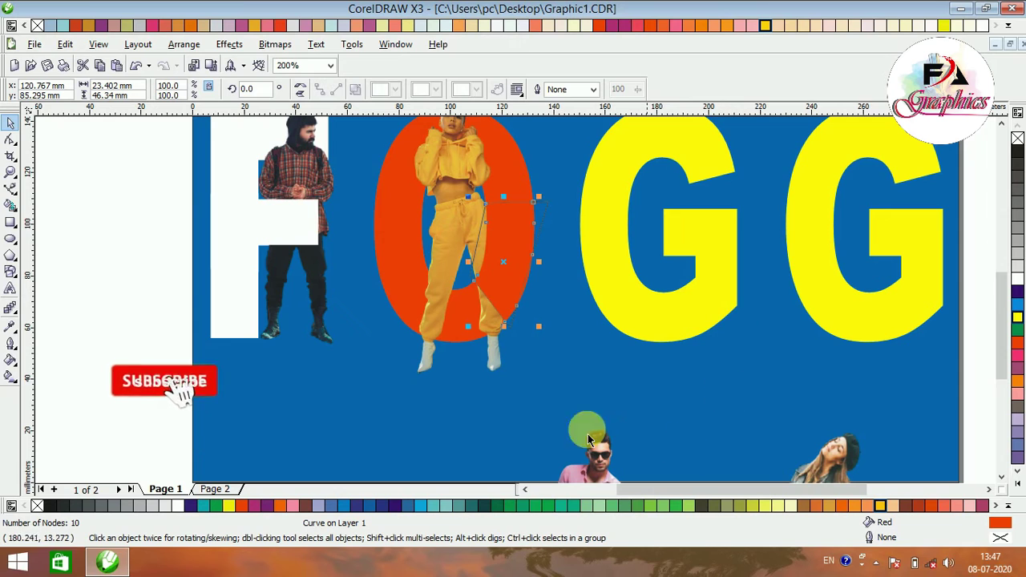
click(495, 373)
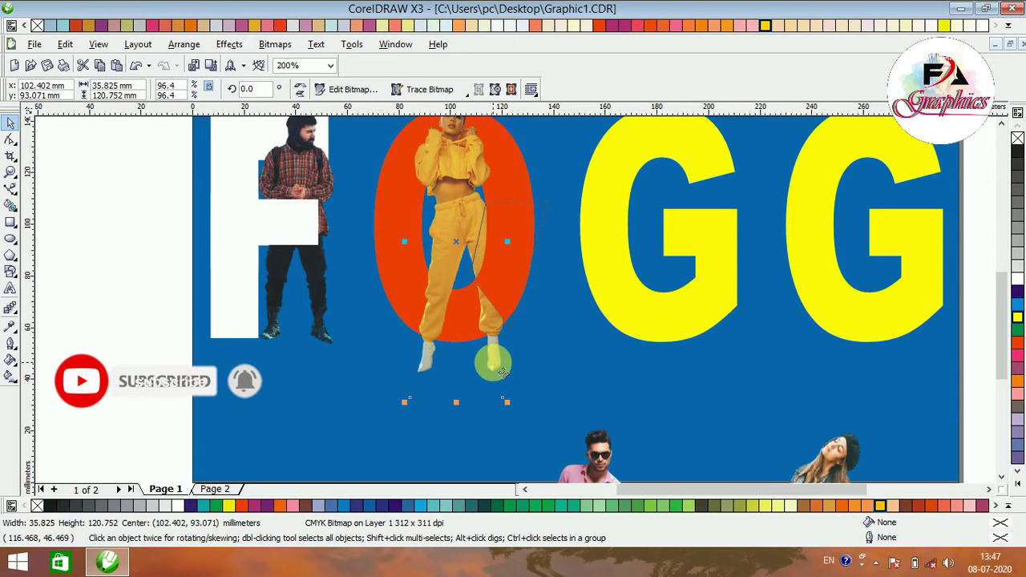
click(542, 240)
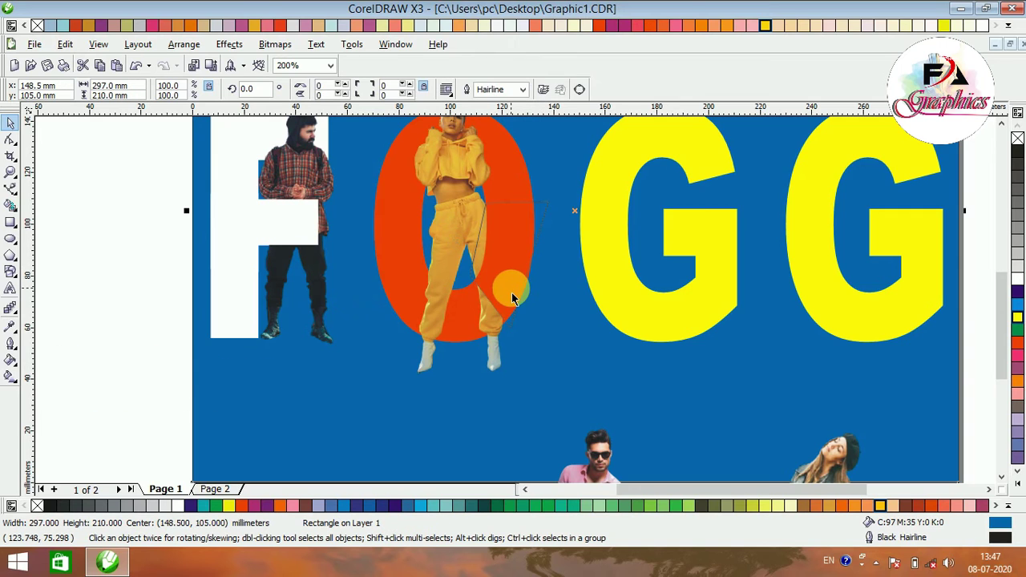
Undo the intersection on the letter O and delete the Bezier shape.
click(513, 298)
shift+click(524, 309)
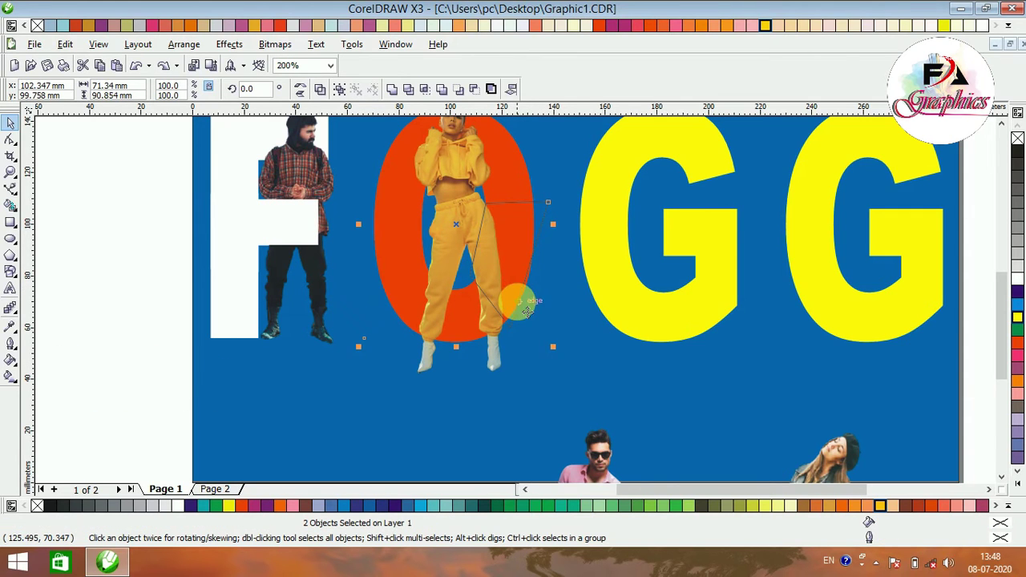
click(528, 321)
click(513, 326)
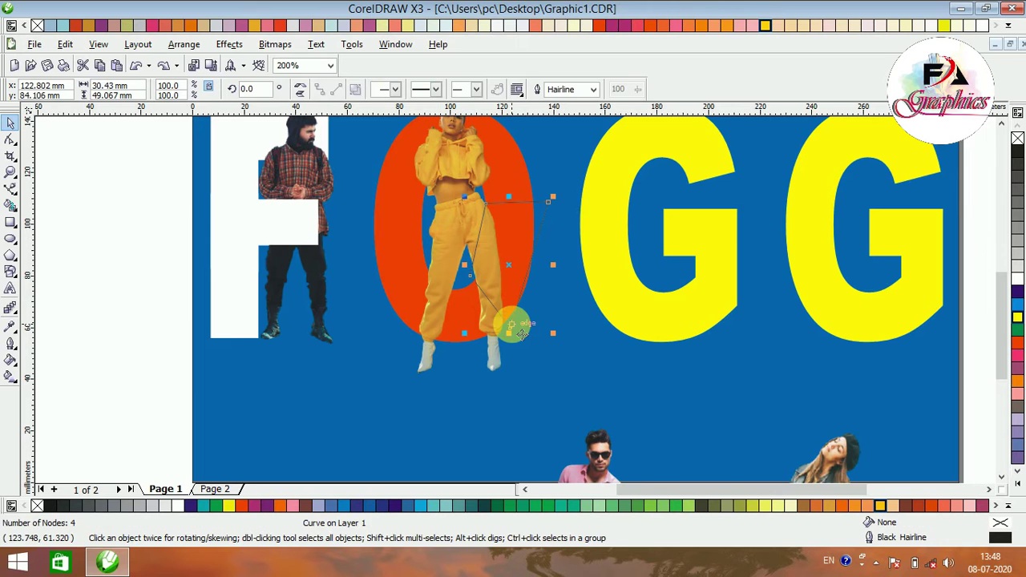
key(Escape)
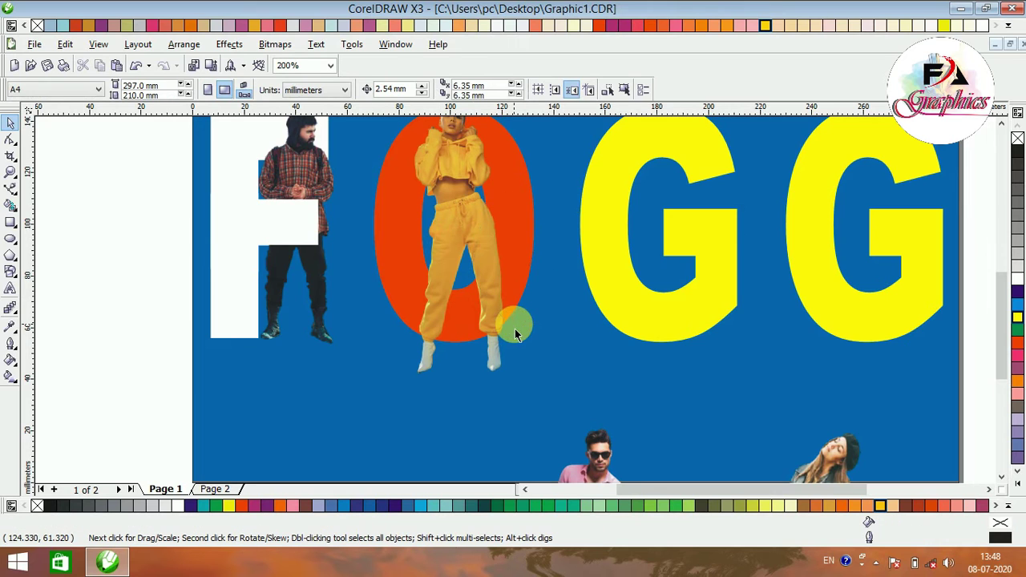
Draw a closed five-point Bezier shape about 28 by 46 mm over the lower right part of the letter O and the woman's leg.
click(10, 189)
scroll(517, 301, up, 1)
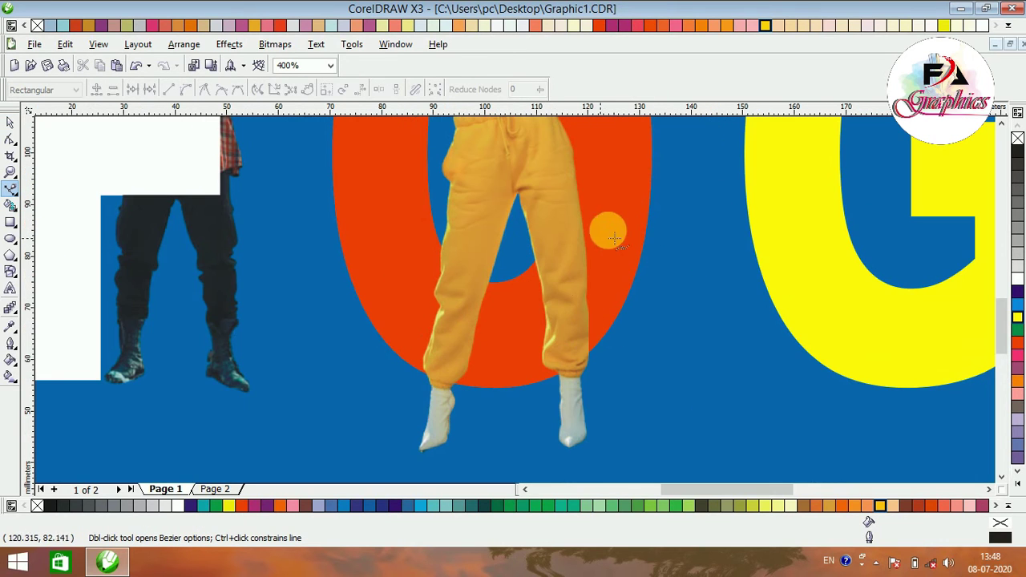
click(672, 171)
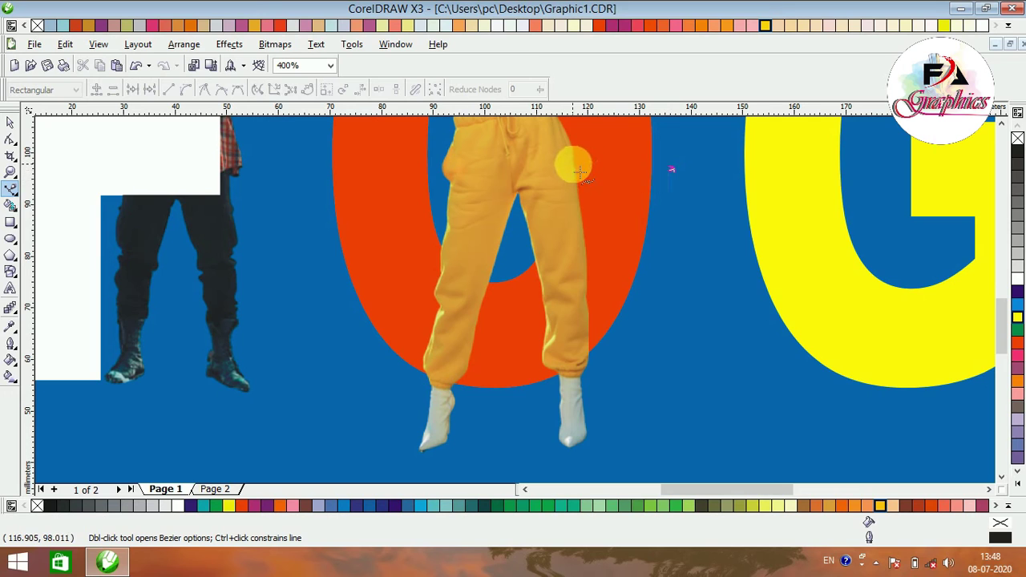
click(576, 169)
click(527, 268)
click(537, 410)
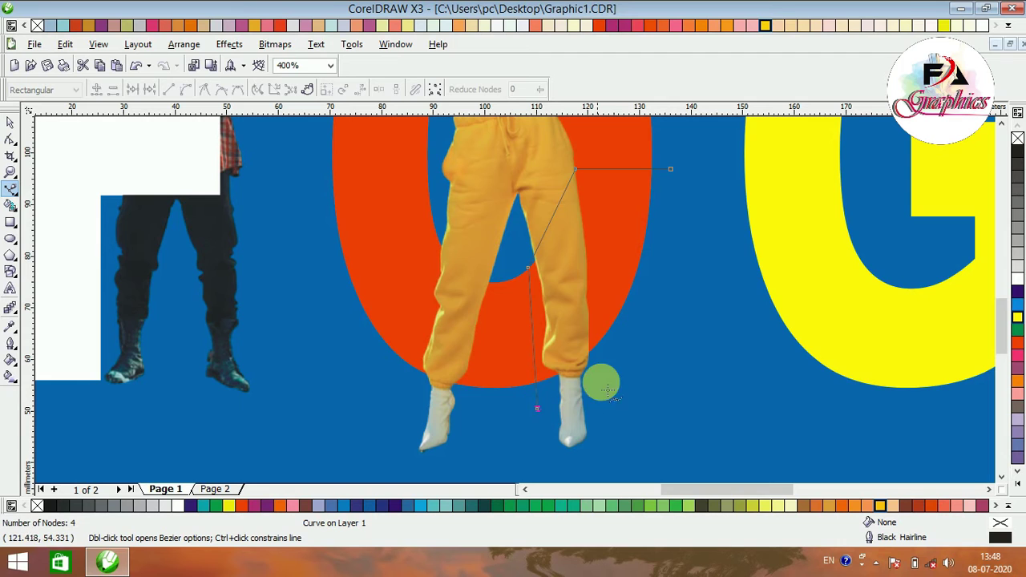
click(670, 169)
key(space)
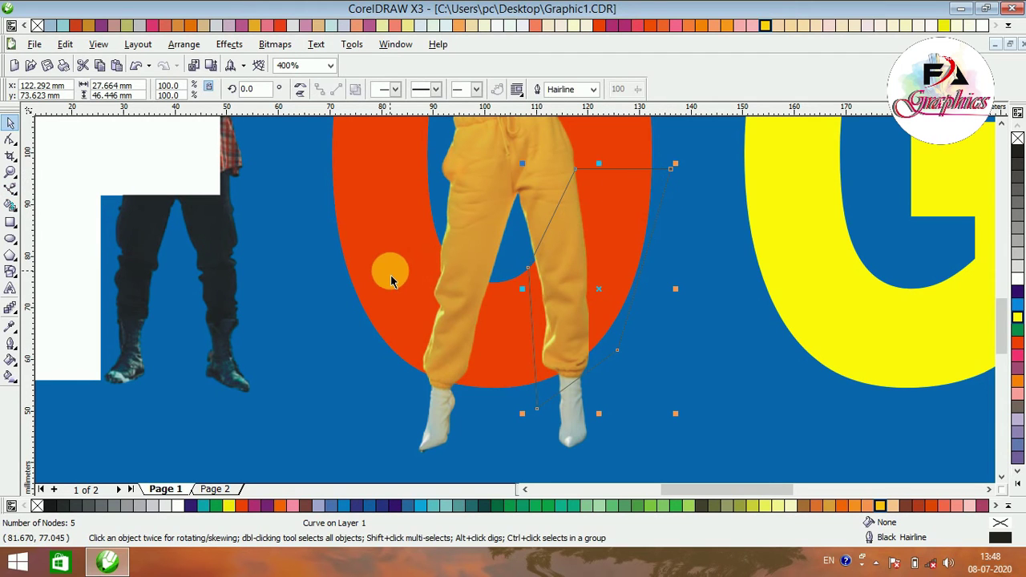
Intersect the Bezier shape with the letter O and bring the resulting piece in front of the woman's leg.
shift+click(390, 280)
click(429, 89)
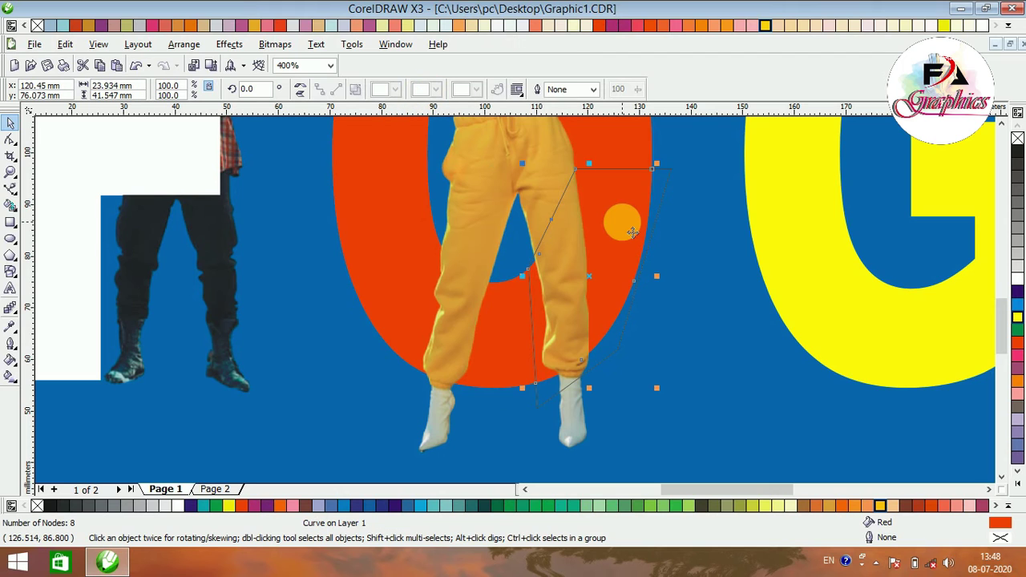
key(shift+Page_Up)
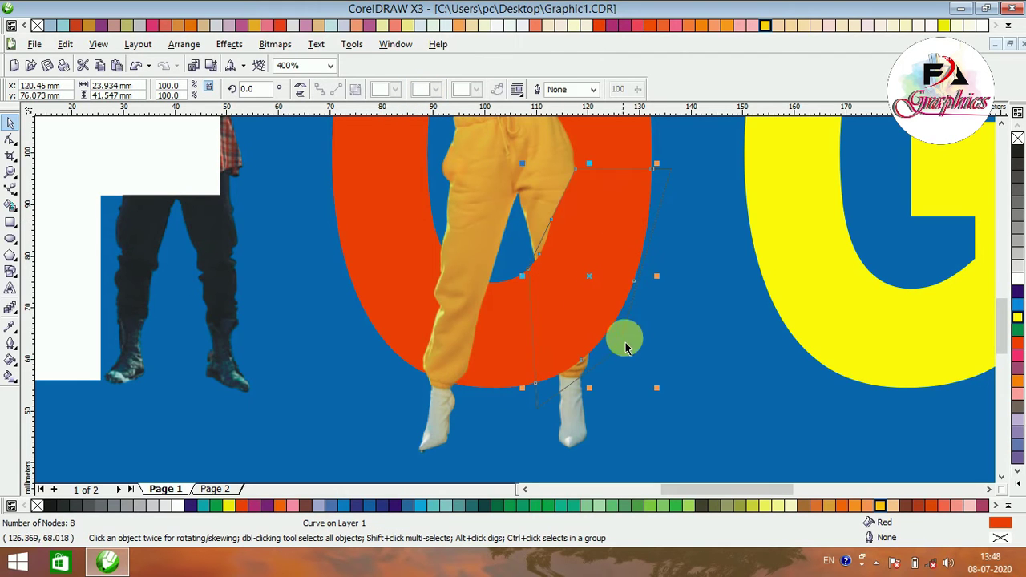
Delete the leftover Bezier shape and shift the woman slightly to the left within the letter O.
click(659, 359)
click(613, 353)
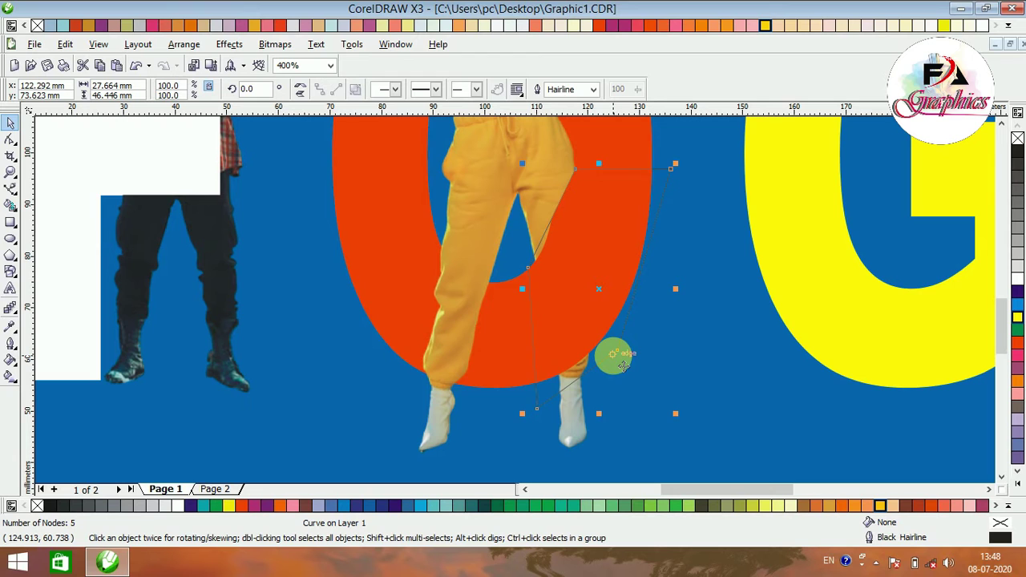
key(Escape)
scroll(575, 262, down, 1)
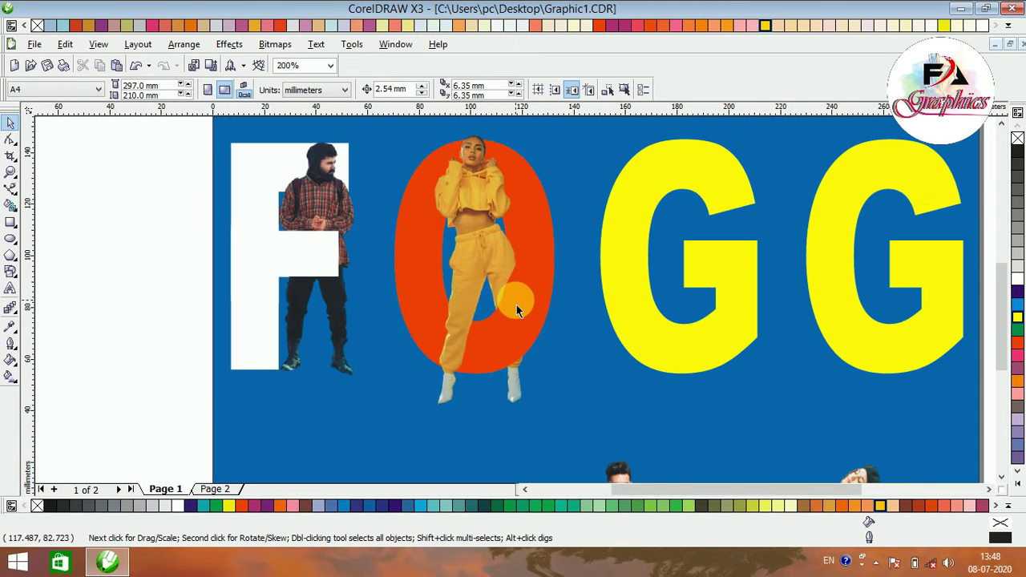
drag(496, 284, 499, 277)
click(177, 276)
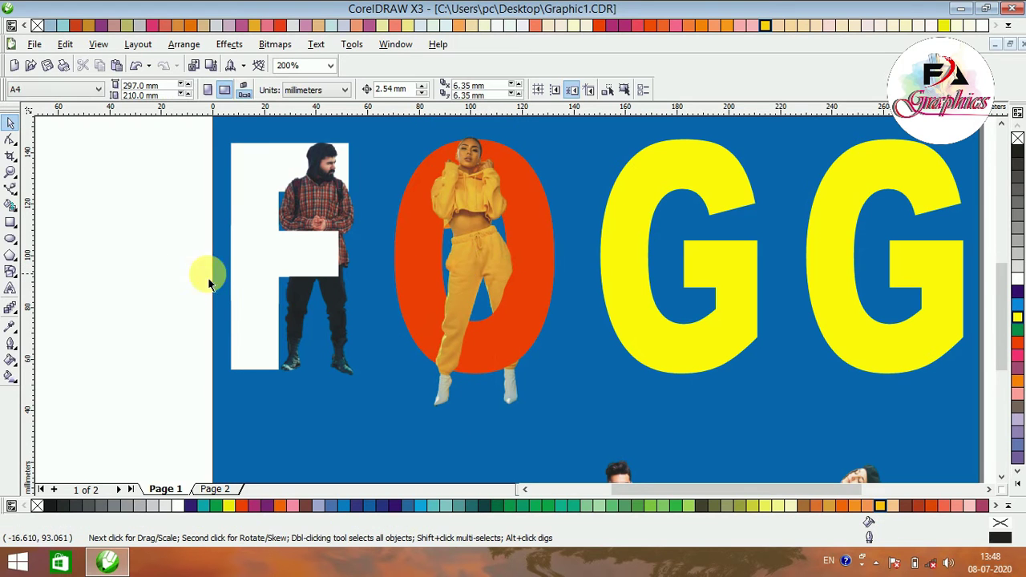
Draw a closed five-point Bezier shape about 15 by 30 mm around the woman's right-side hip and thigh at the O's inner edge.
scroll(513, 303, up, 1)
scroll(516, 305, up, 1)
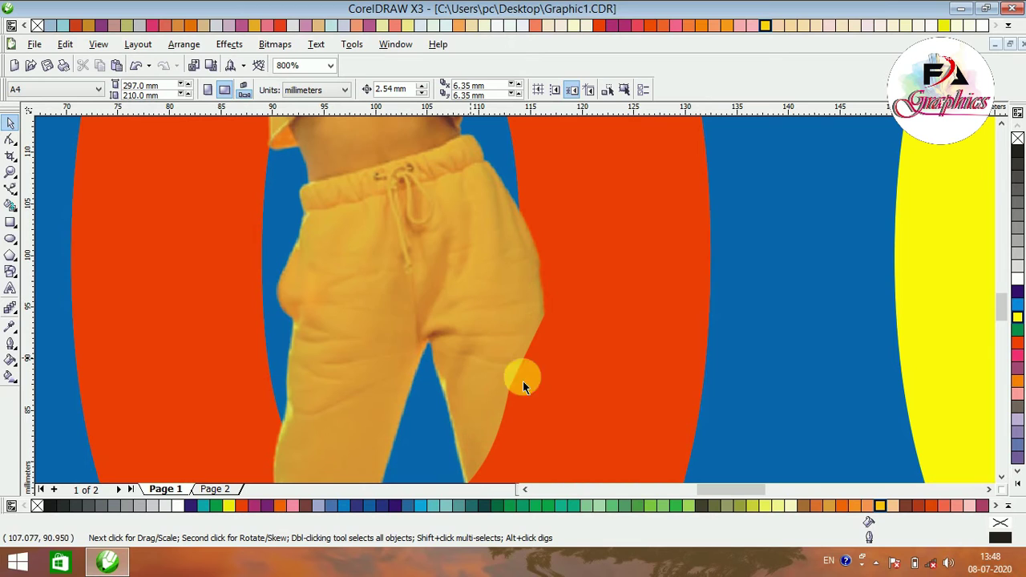
click(12, 191)
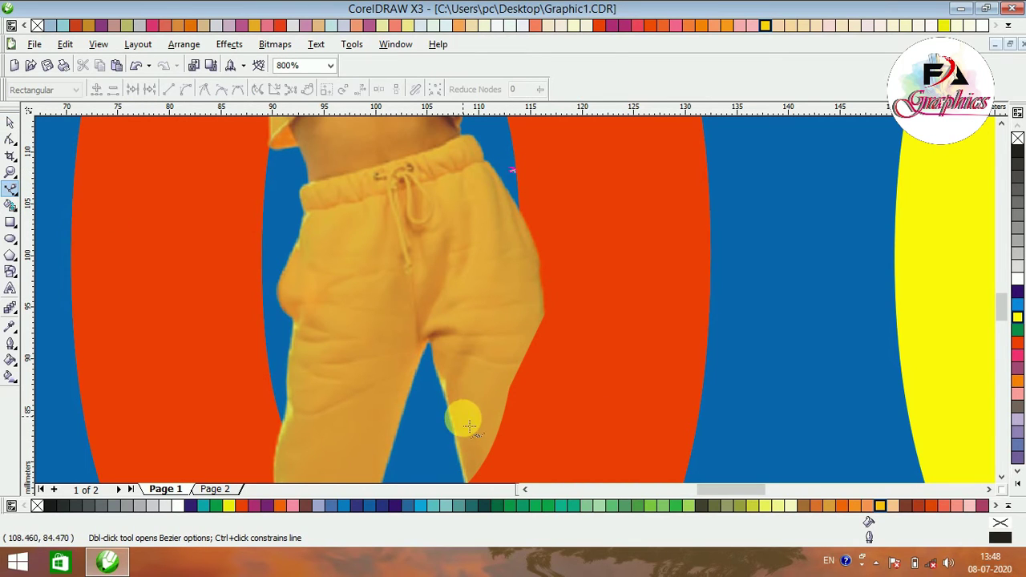
click(453, 447)
click(502, 472)
click(608, 375)
click(565, 163)
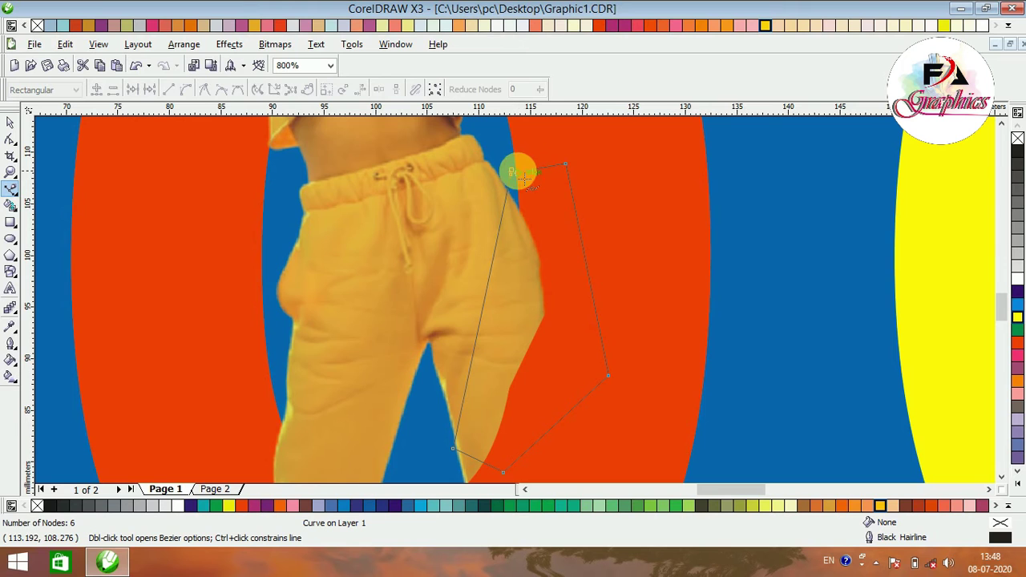
scroll(519, 175, up, 2)
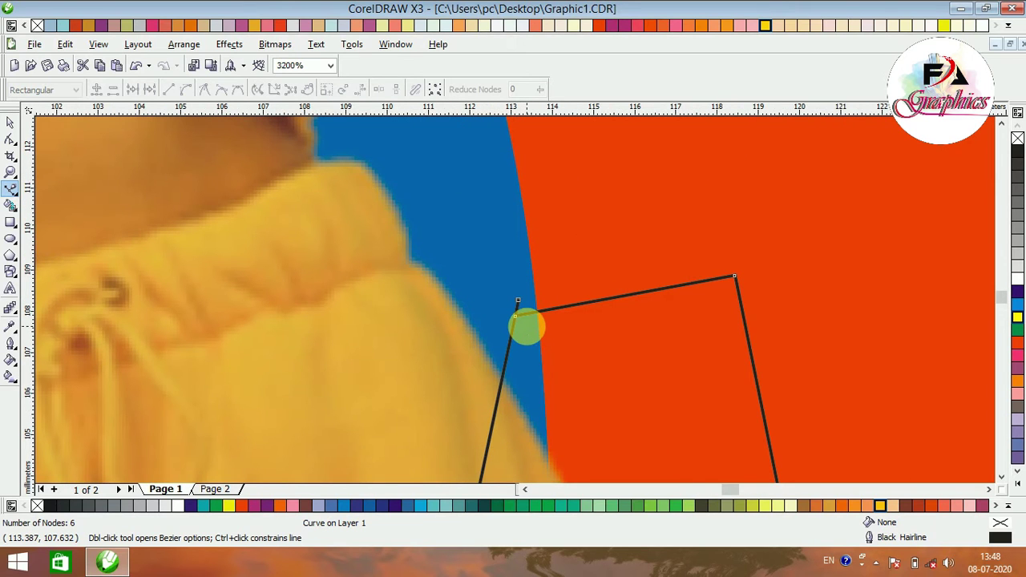
key(ctrl+z)
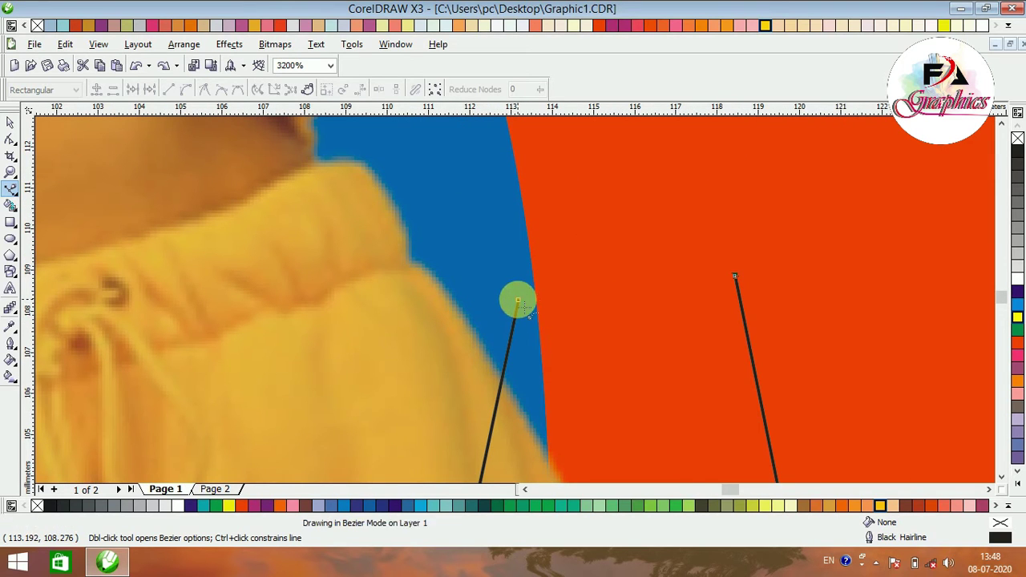
click(518, 301)
key(space)
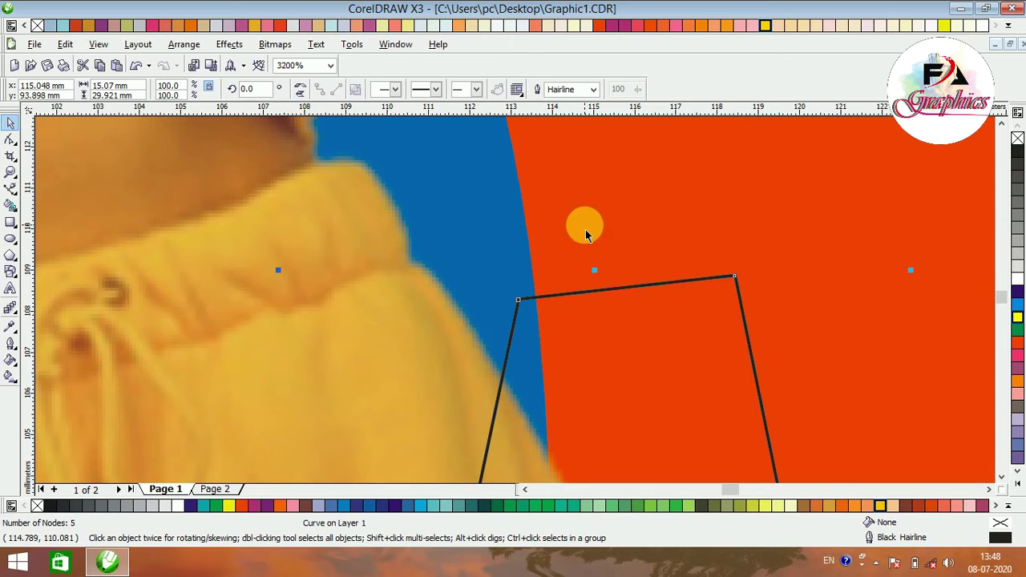
Try to intersect the hip shape with the woman's image and move the resulting leg piece aside.
shift+click(585, 230)
click(426, 91)
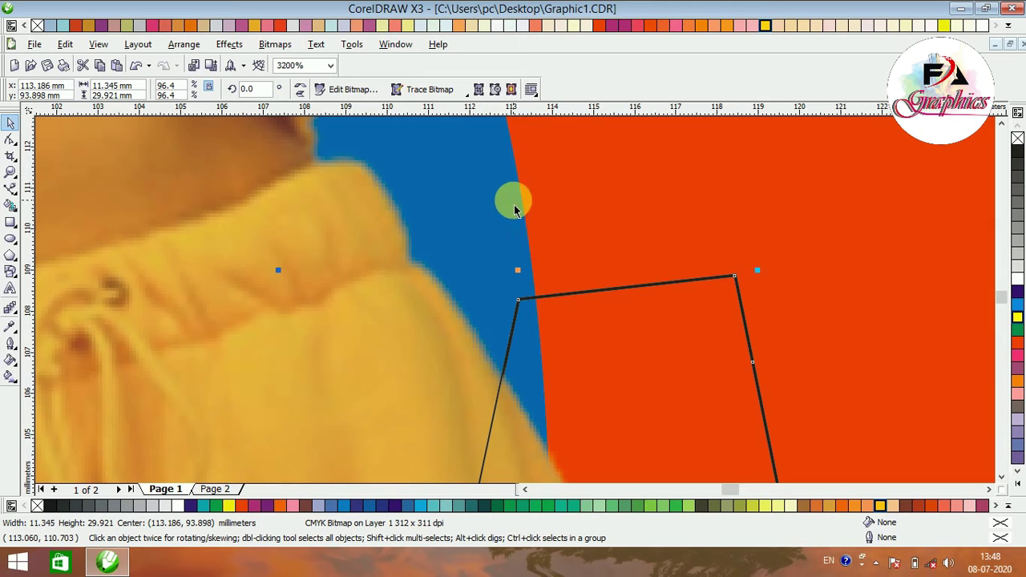
scroll(513, 200, down, 3)
drag(534, 343, 599, 405)
key(ctrl+z)
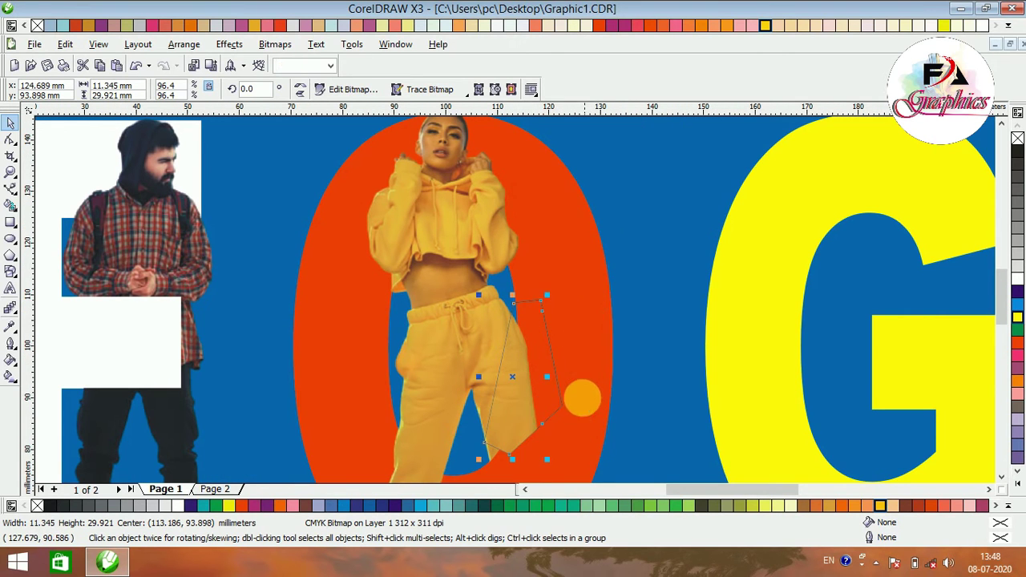
Intersect the hip shape with the letter O, keeping the piece in front of the woman, and delete the Bezier shape.
shift+click(580, 332)
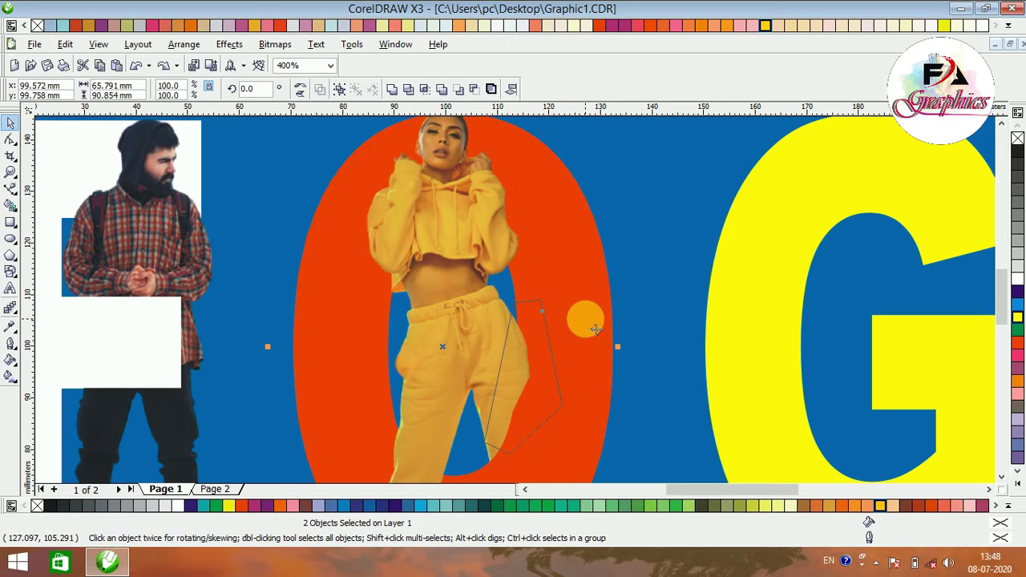
click(426, 93)
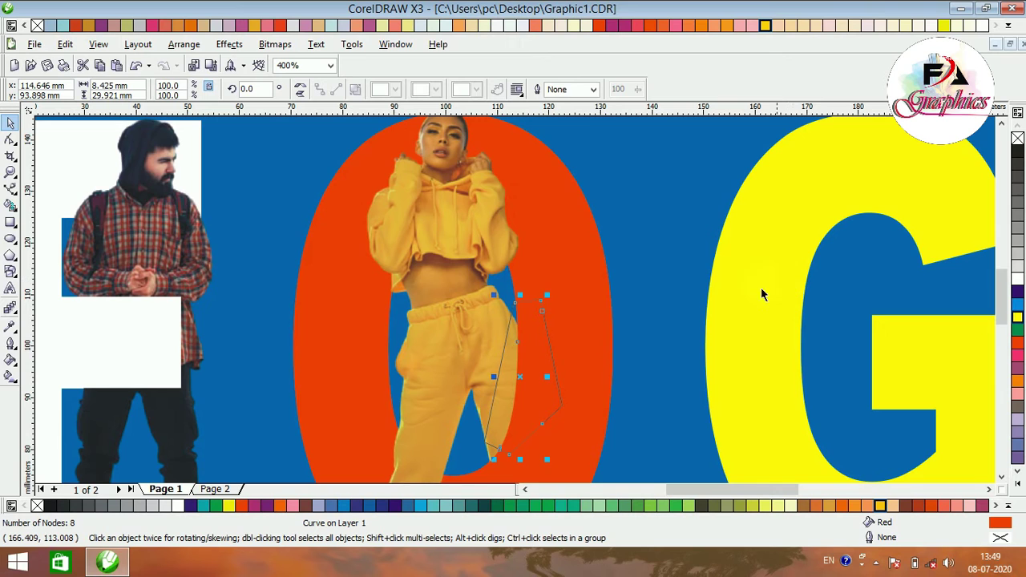
click(595, 420)
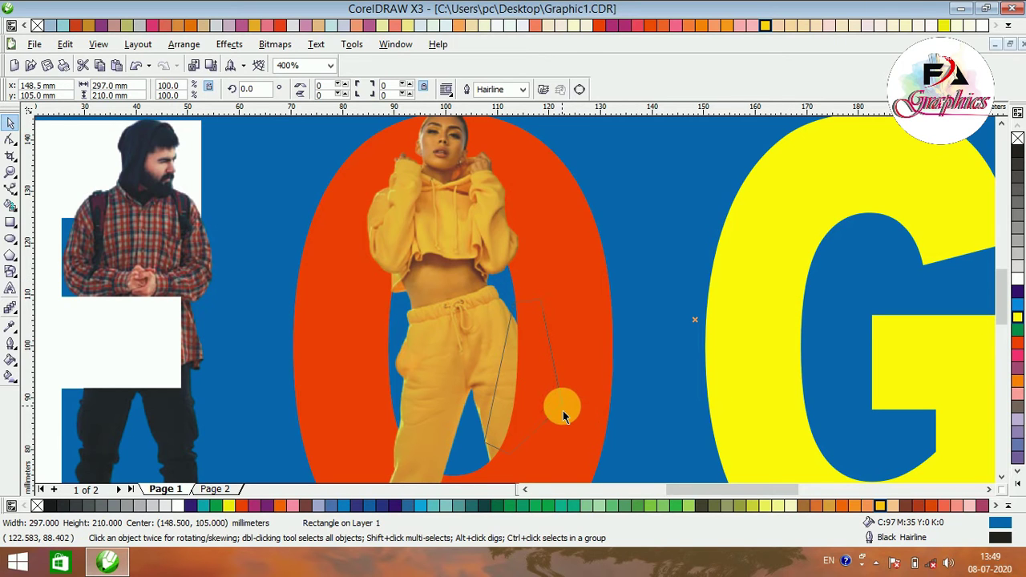
click(562, 410)
key(Escape)
key(F3)
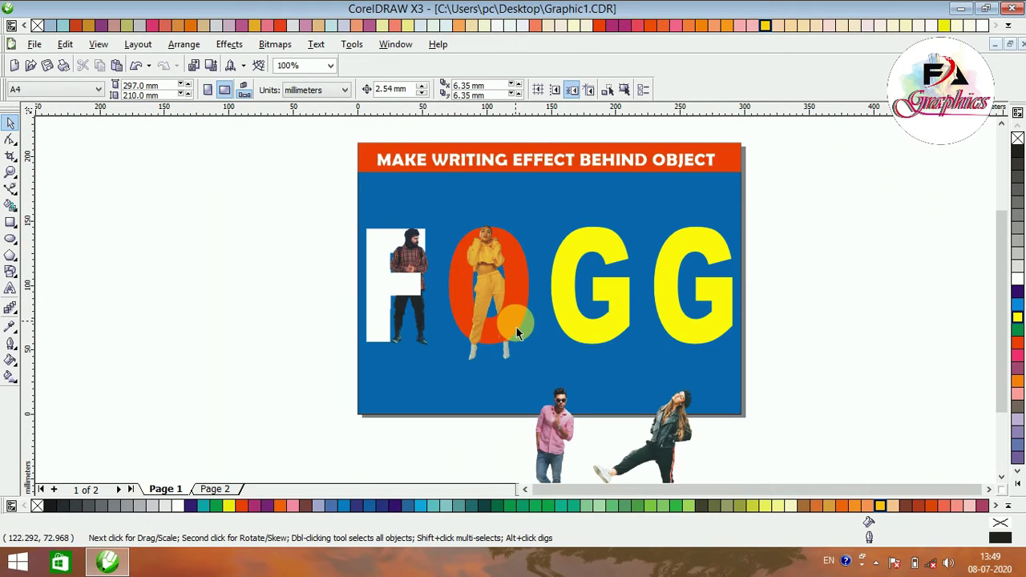
Shift the woman slightly to the right and remove the leftover cut piece of her leg.
scroll(499, 355, up, 2)
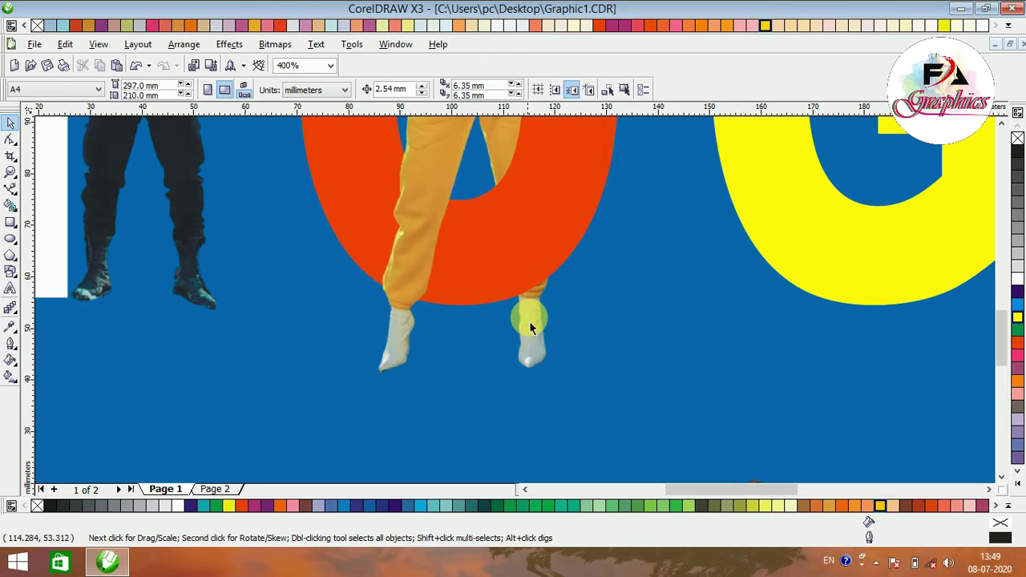
click(529, 321)
drag(529, 322, 550, 324)
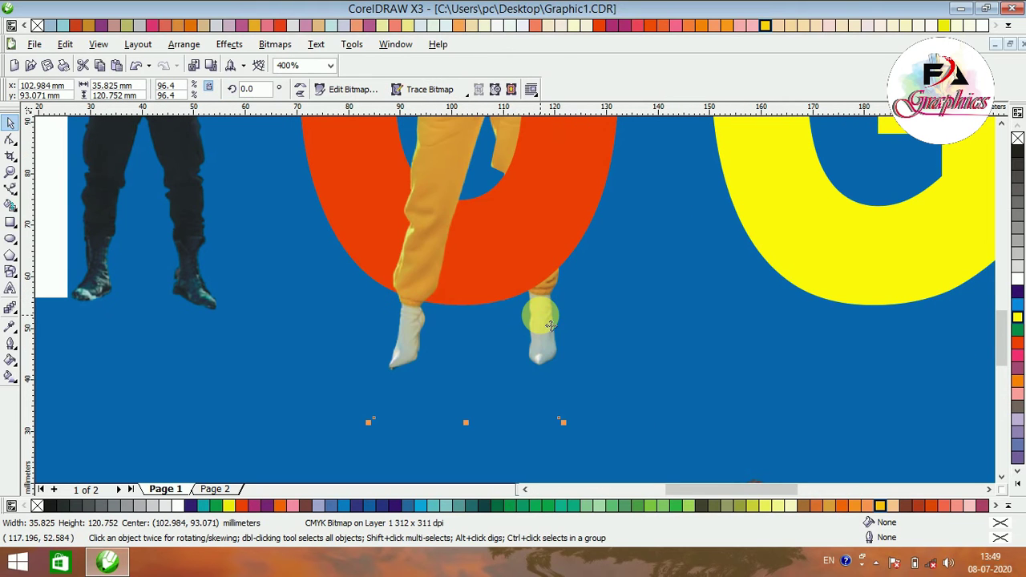
scroll(508, 297, down, 1)
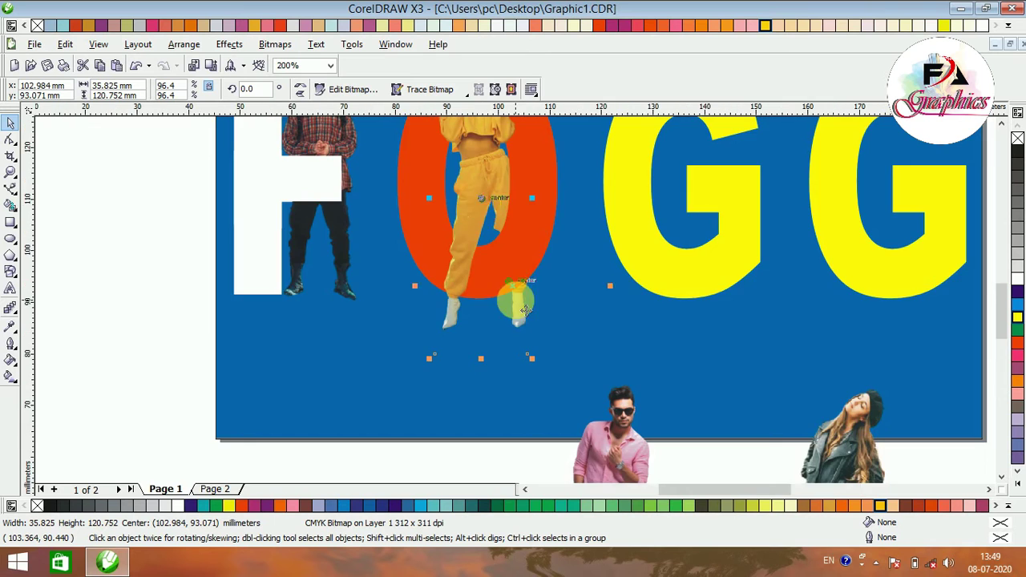
scroll(523, 311, up, 2)
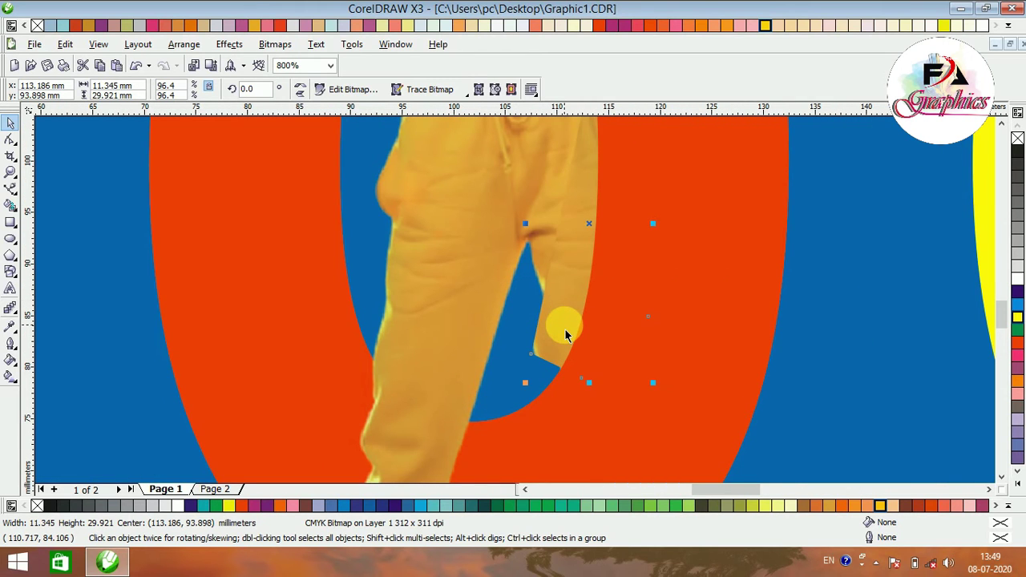
key(Escape)
scroll(565, 329, down, 2)
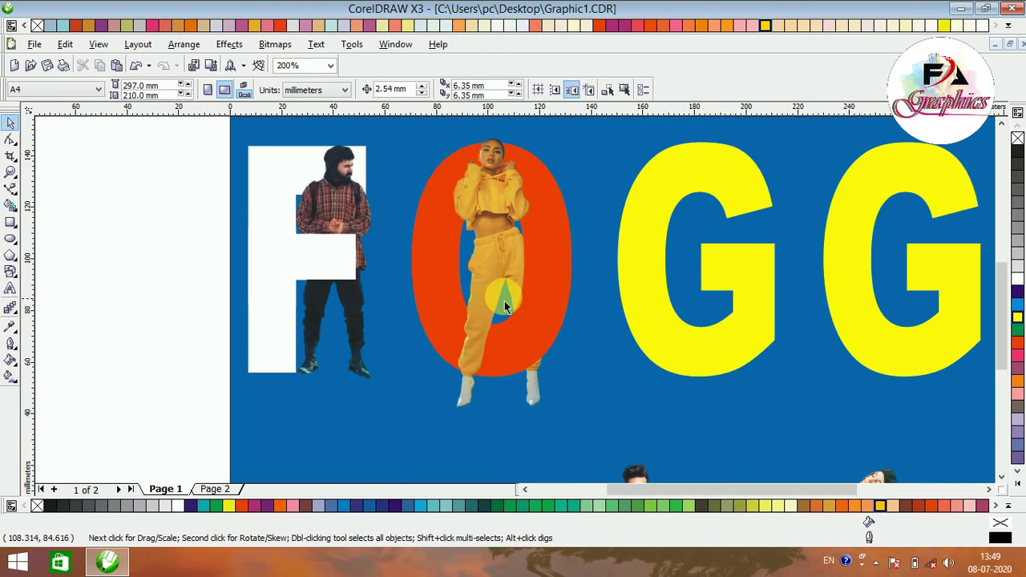
Place the cutout of the man in the pink shirt over the first letter G.
scroll(541, 336, down, 1)
drag(568, 425, 604, 266)
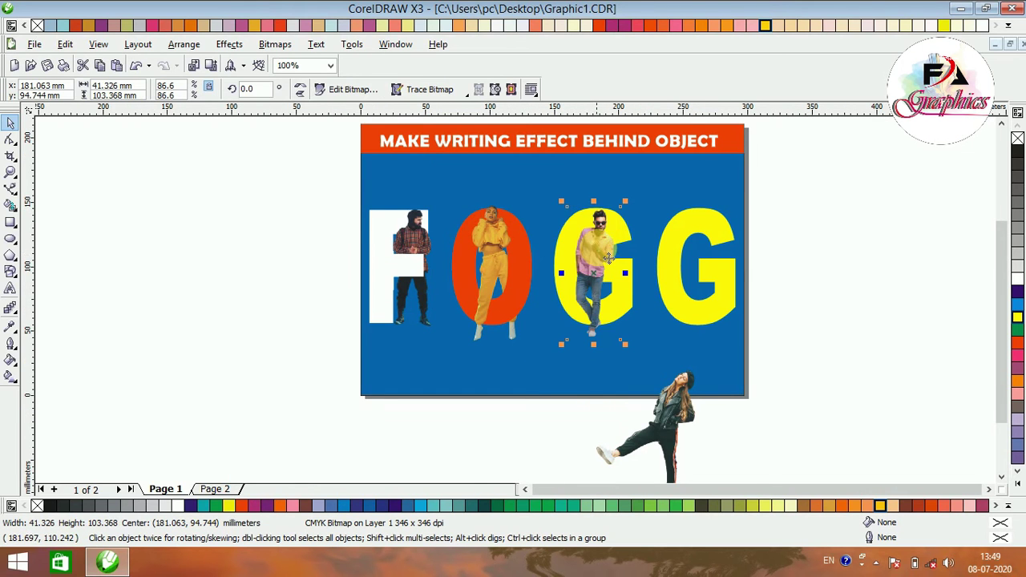
scroll(610, 258, up, 1)
drag(521, 327, 526, 325)
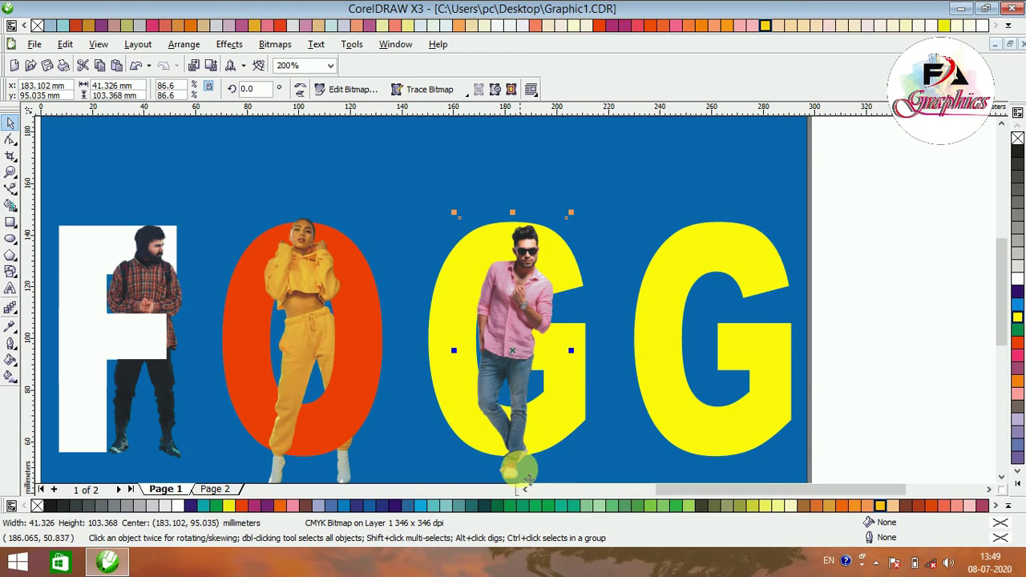
Scale the man in the pink shirt down to 81.1%, about 39 by 97 mm, to fit the first G's height.
scroll(518, 449, down, 1)
scroll(535, 345, up, 1)
drag(571, 349, 567, 331)
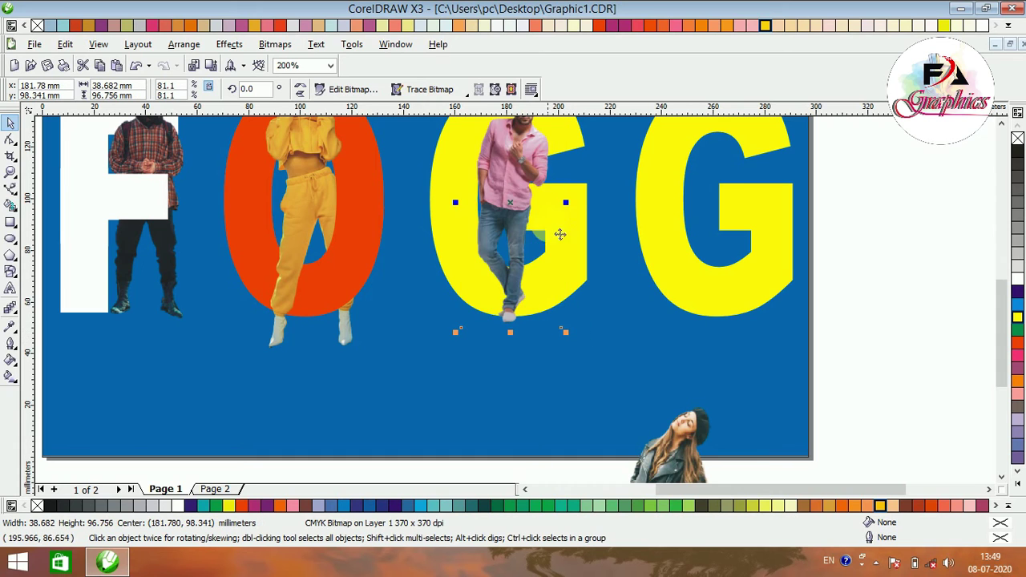
scroll(555, 205, down, 1)
scroll(526, 311, up, 1)
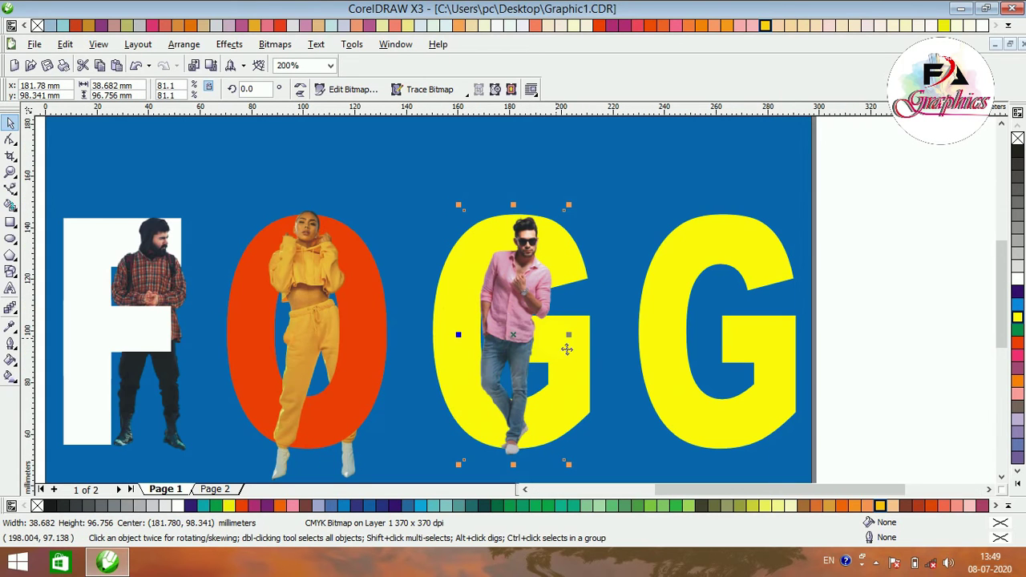
click(522, 345)
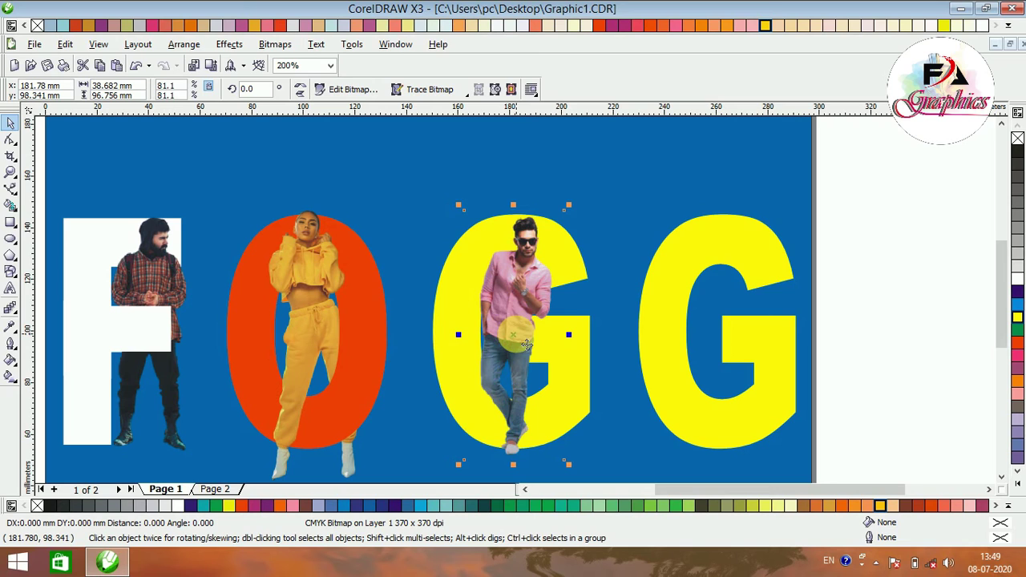
Draw a closed six-node Bezier shape about 49 by 30 mm around the first G's crossbar, across the man's waist.
click(10, 189)
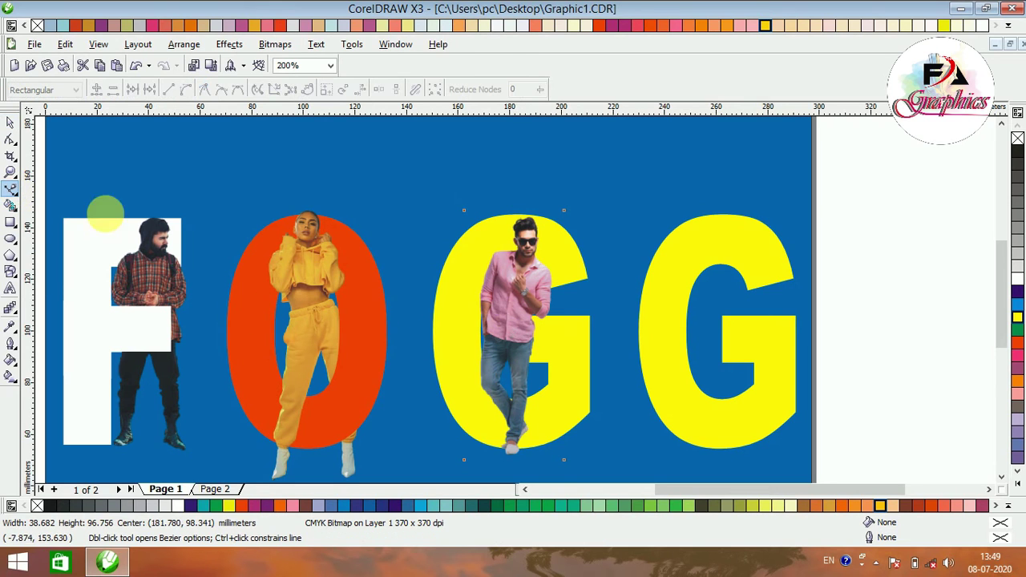
click(598, 307)
click(504, 307)
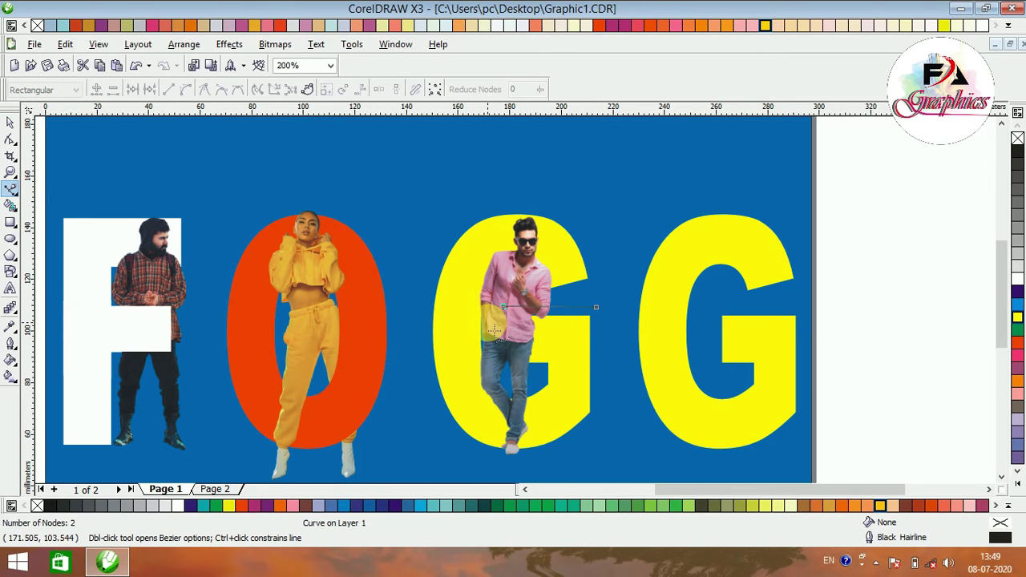
click(489, 322)
click(489, 371)
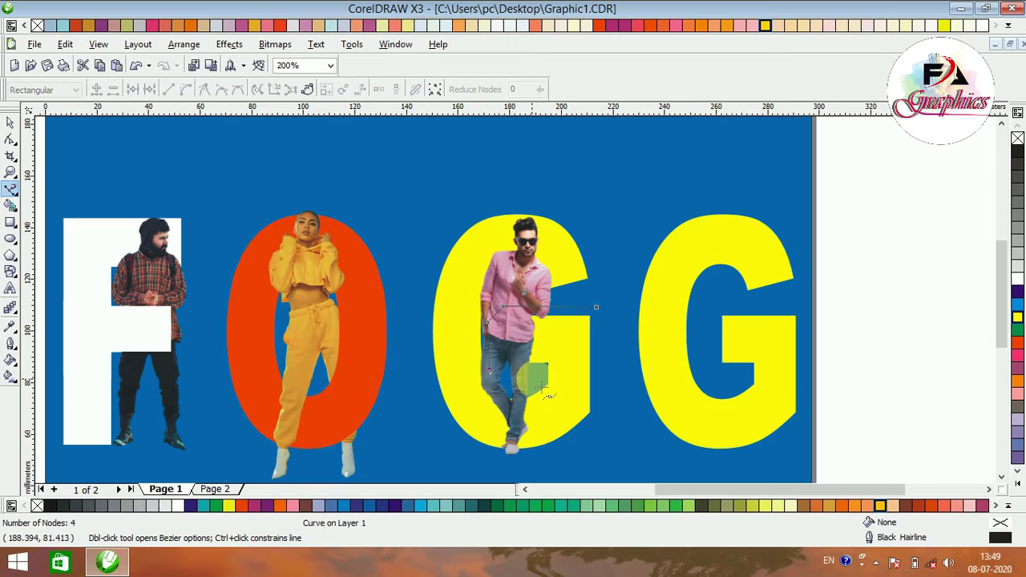
click(525, 382)
click(614, 371)
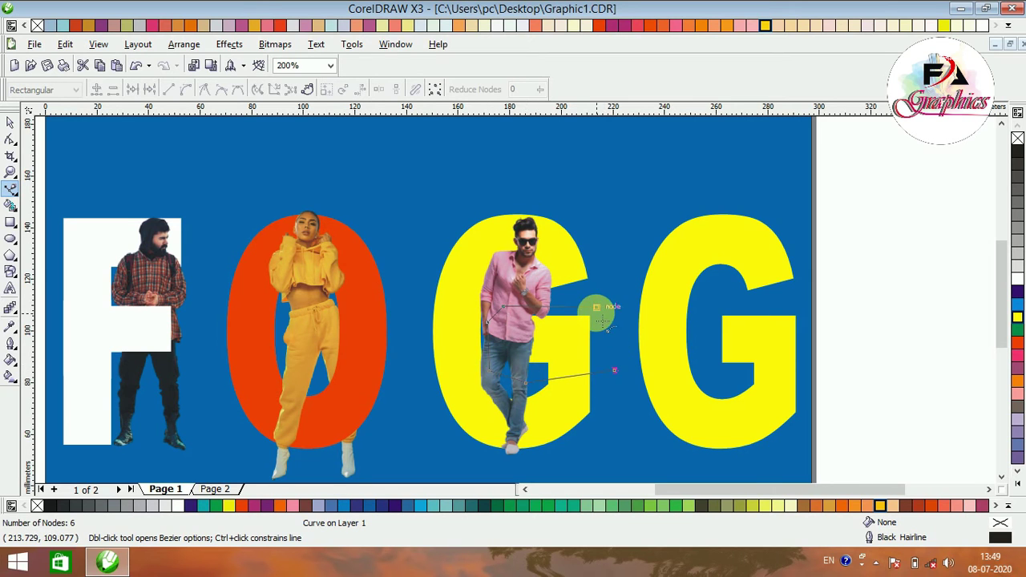
click(596, 308)
key(space)
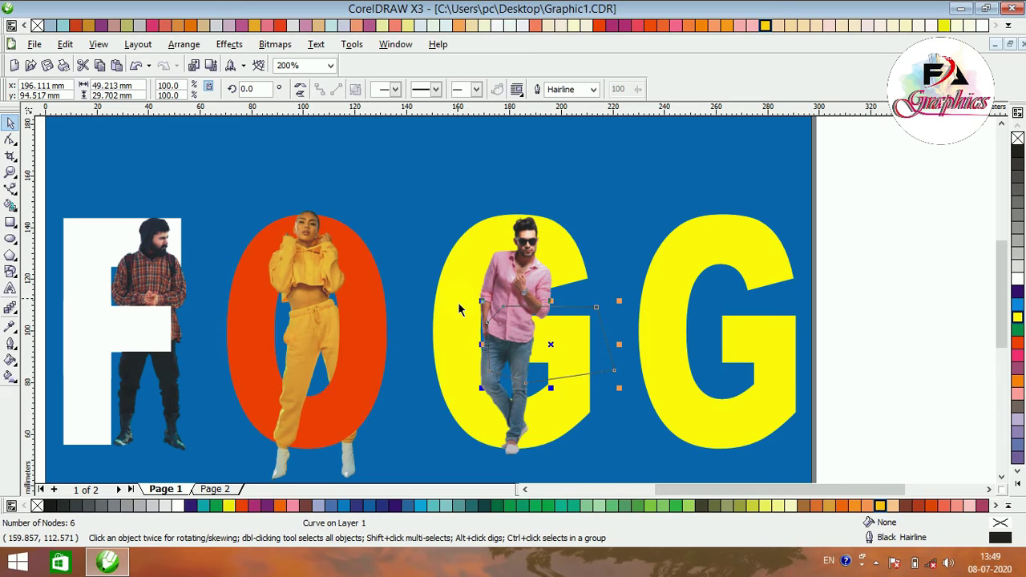
Intersect the Bezier shape with the first G, bring the crossbar piece in front of the man, and delete the Bezier shape.
click(423, 91)
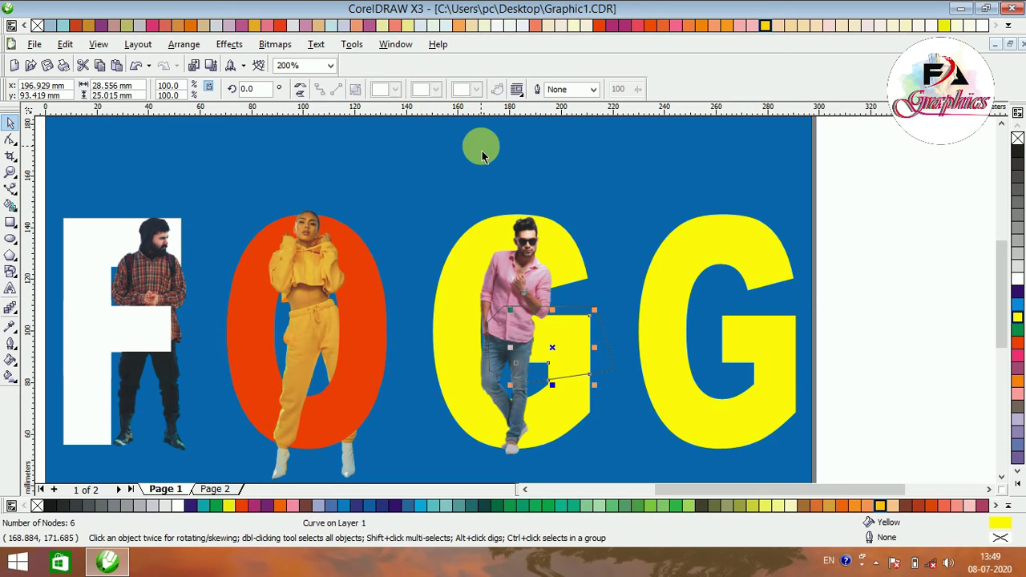
click(620, 282)
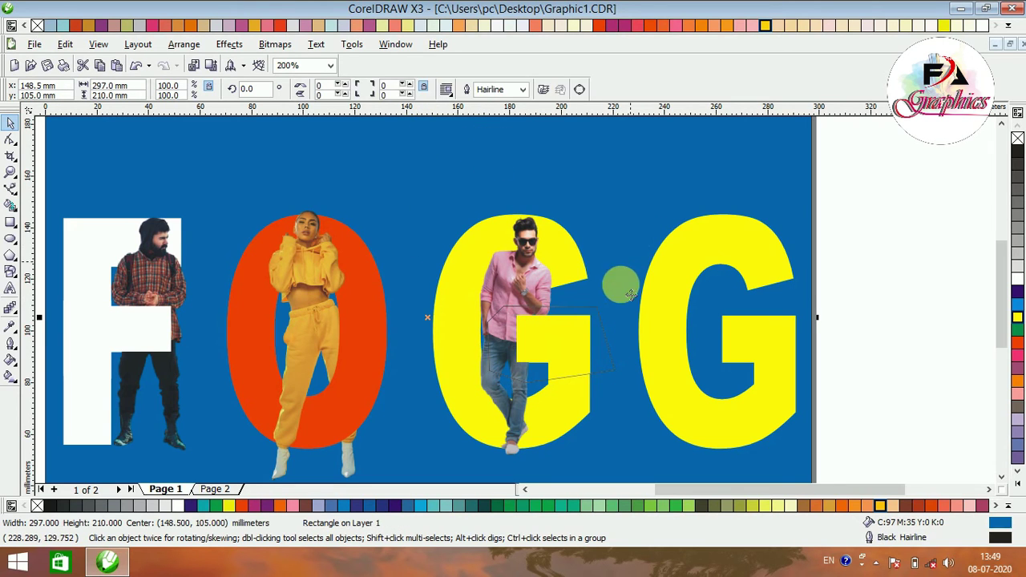
click(607, 348)
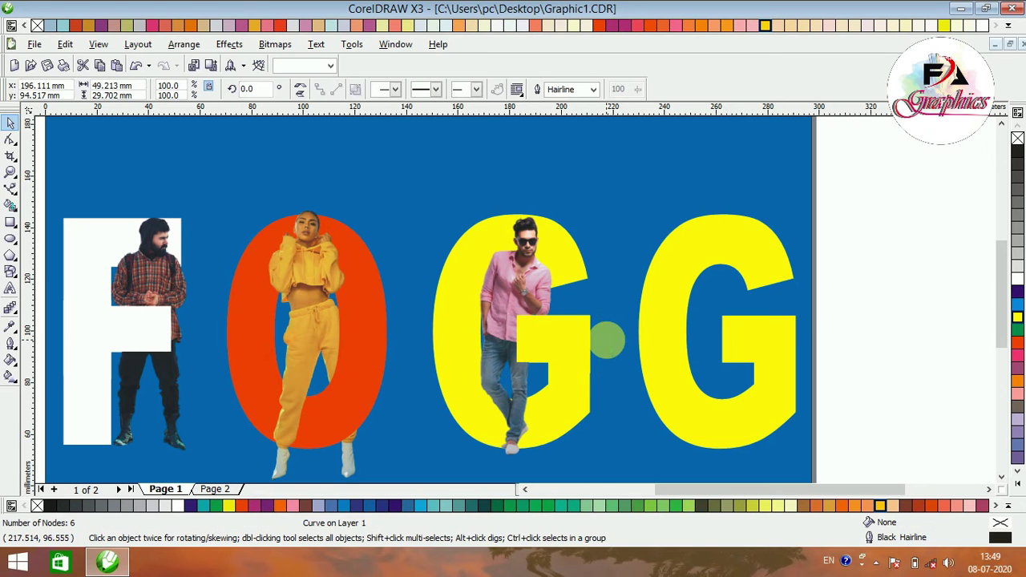
key(Escape)
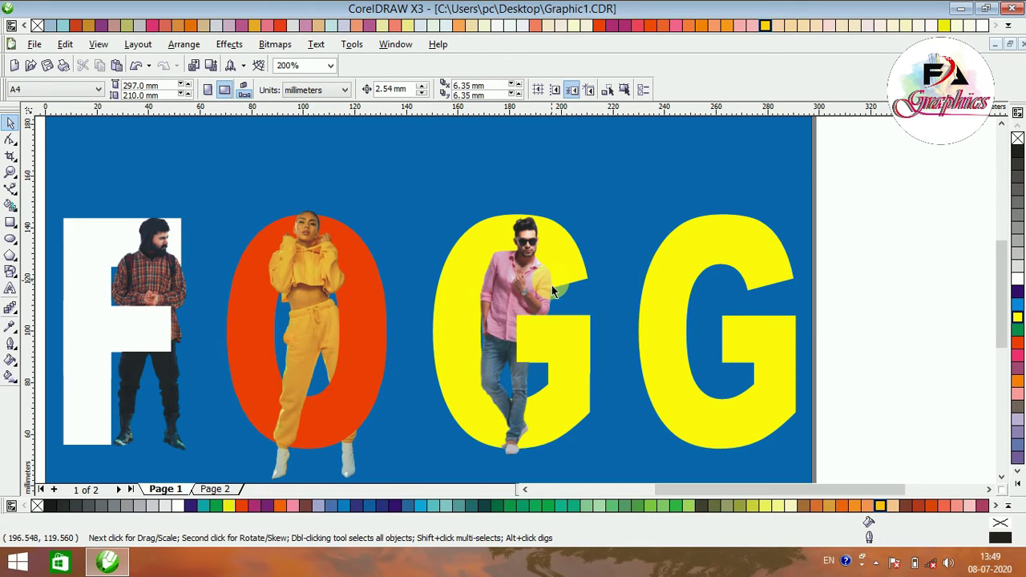
Place the cutout of the woman in the leather jacket over the last G, scaled to 65.2%, about 85 by 115 mm.
scroll(553, 296, down, 2)
scroll(537, 363, up, 1)
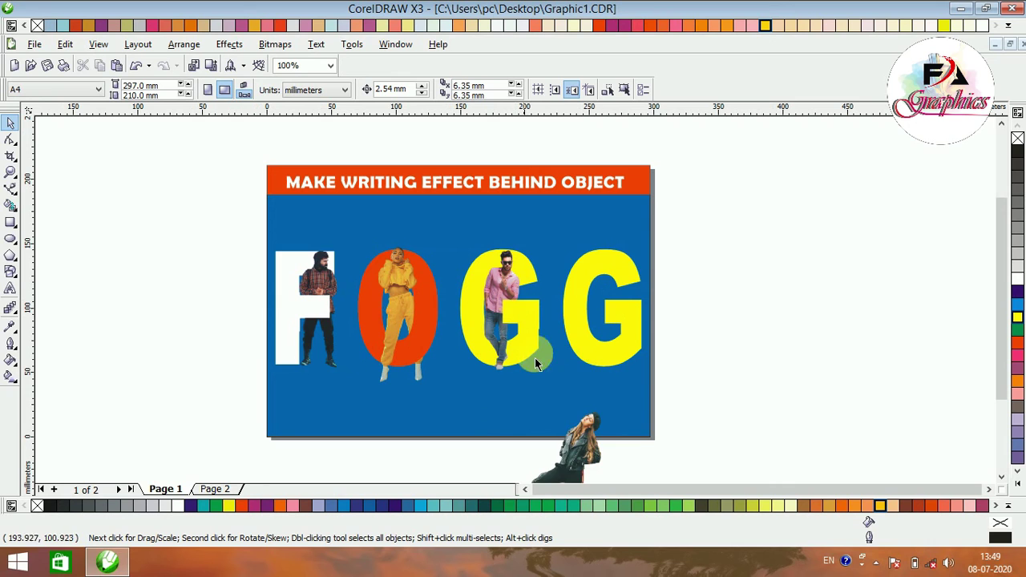
drag(591, 458, 619, 329)
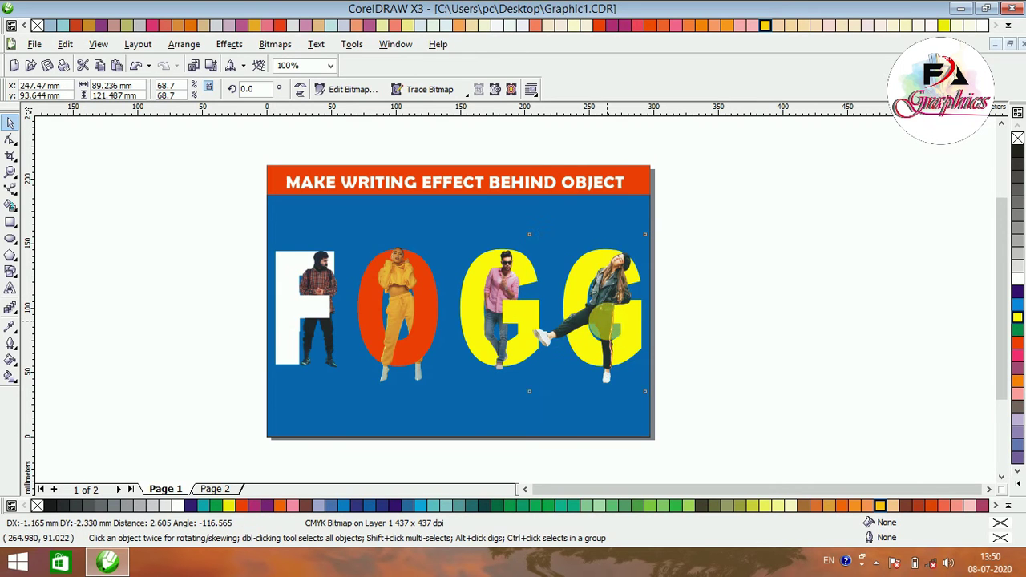
drag(648, 397, 649, 399)
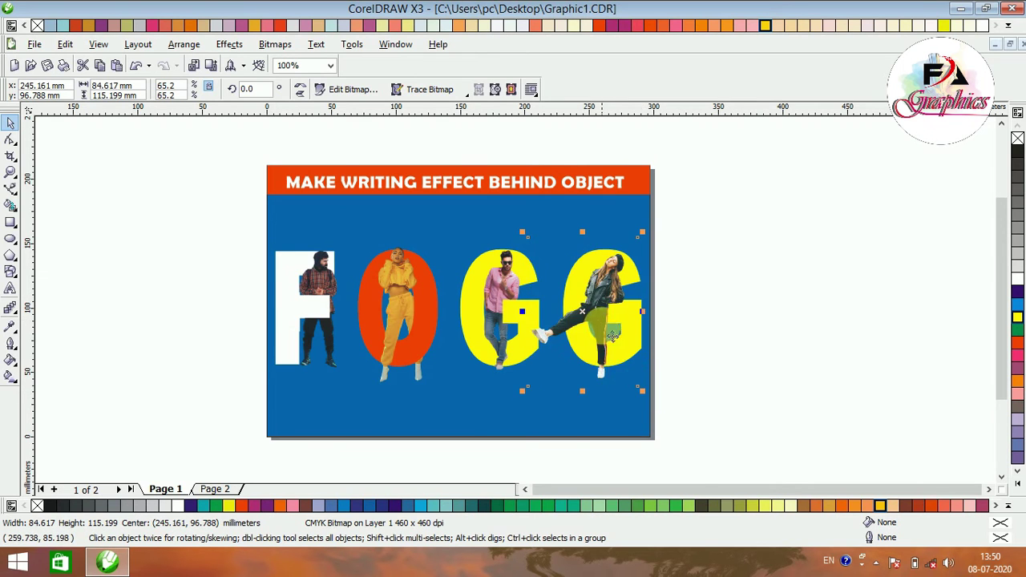
scroll(603, 326, up, 1)
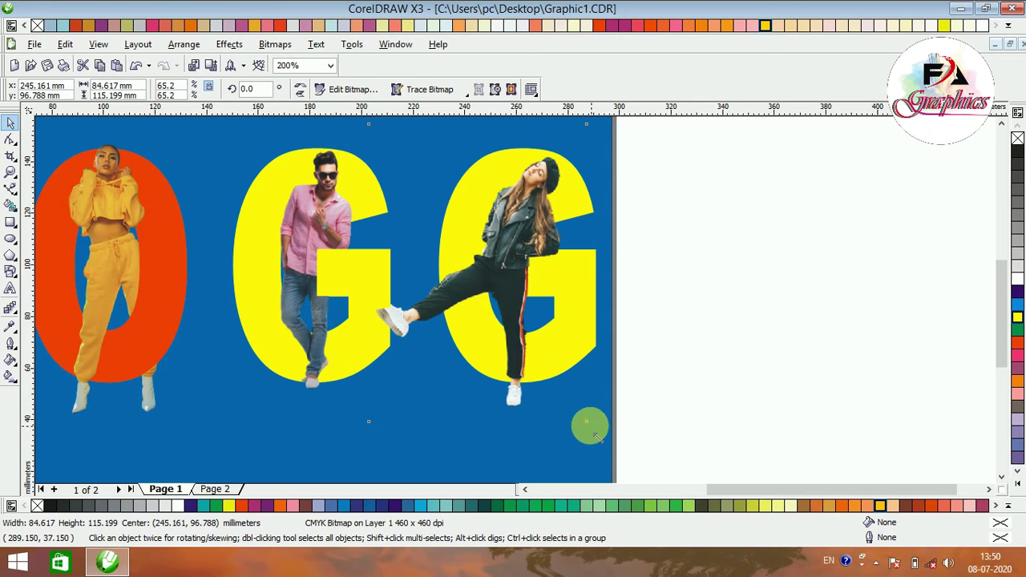
drag(522, 311, 529, 312)
click(652, 293)
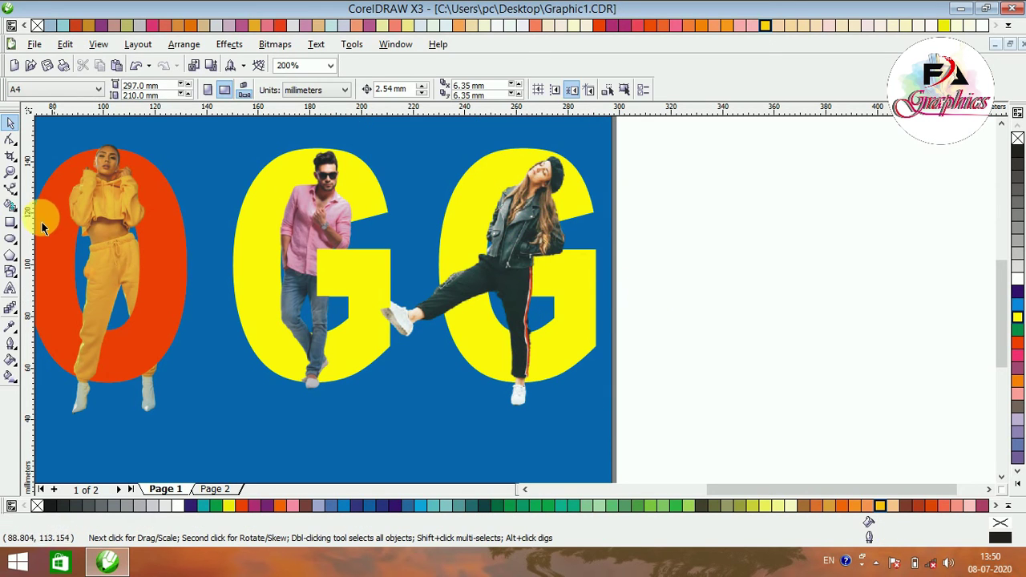
Draw a closed four-node Bezier shape about 26 by 33 mm around the last G's left stroke where the raised leg crosses it.
click(12, 189)
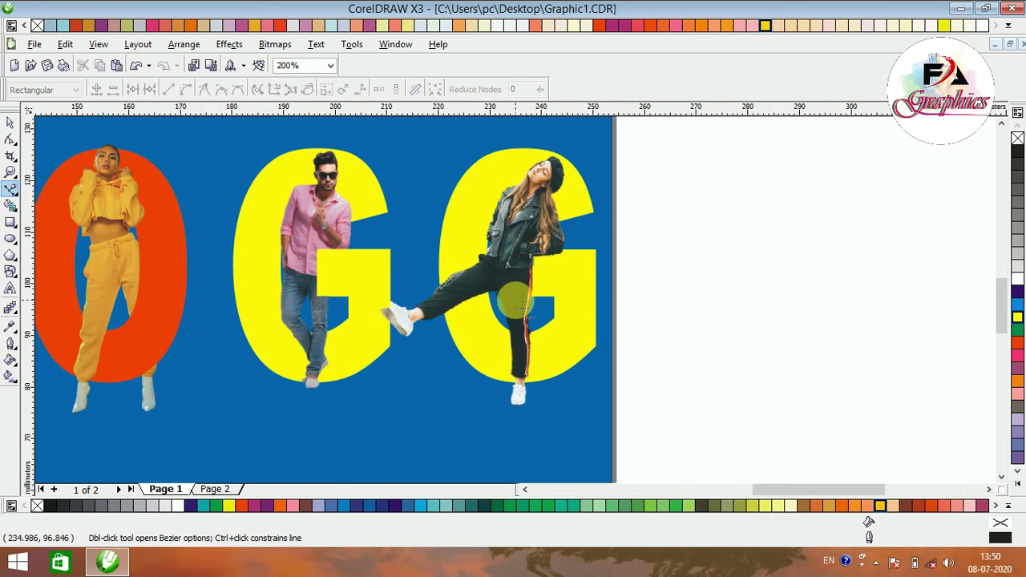
scroll(519, 303, up, 1)
click(470, 261)
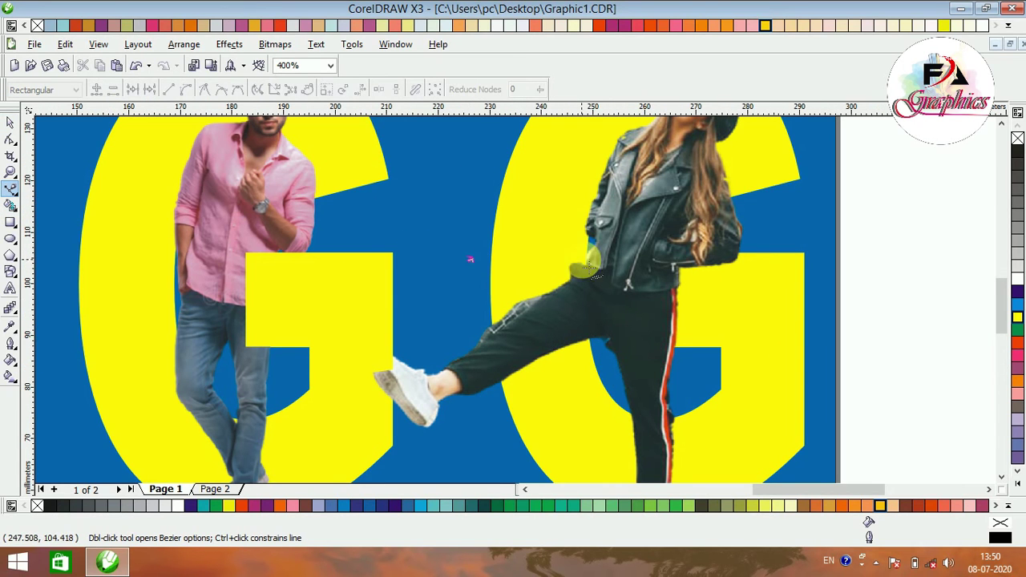
drag(596, 260, 602, 348)
click(481, 433)
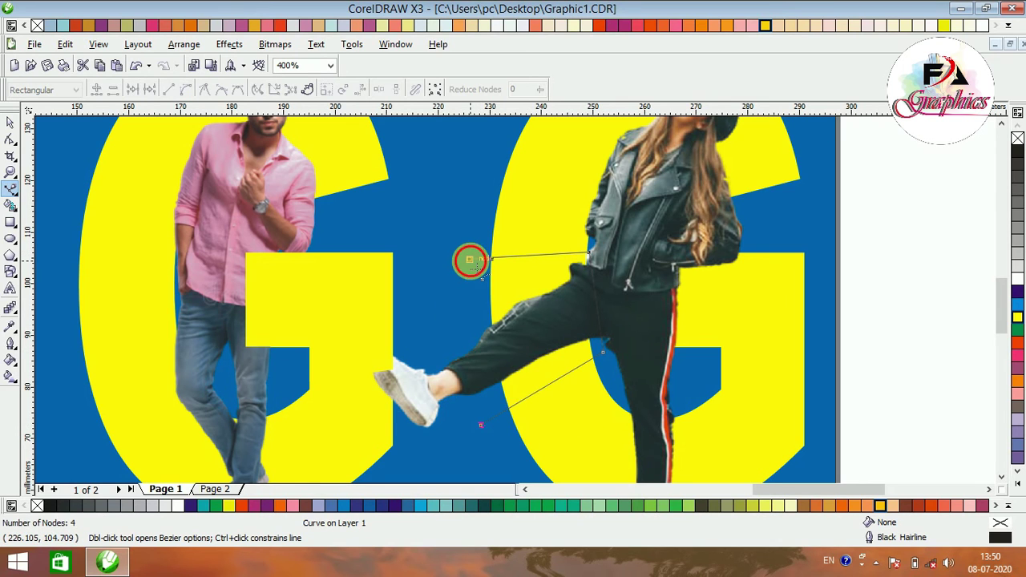
key(space)
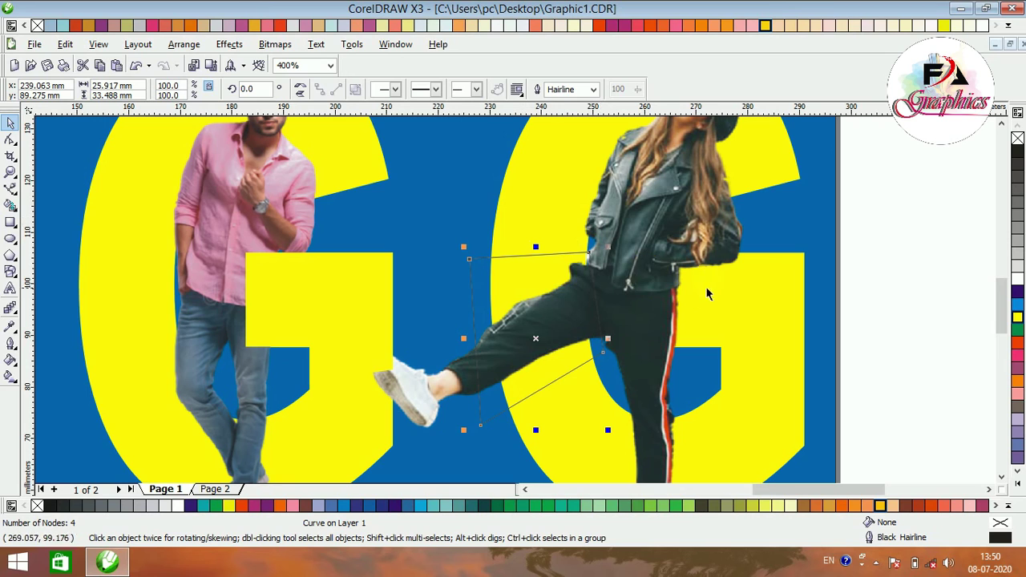
Draw a closed six-node Bezier shape around the last G's crossbar, running across the woman's hips and standing leg.
click(10, 188)
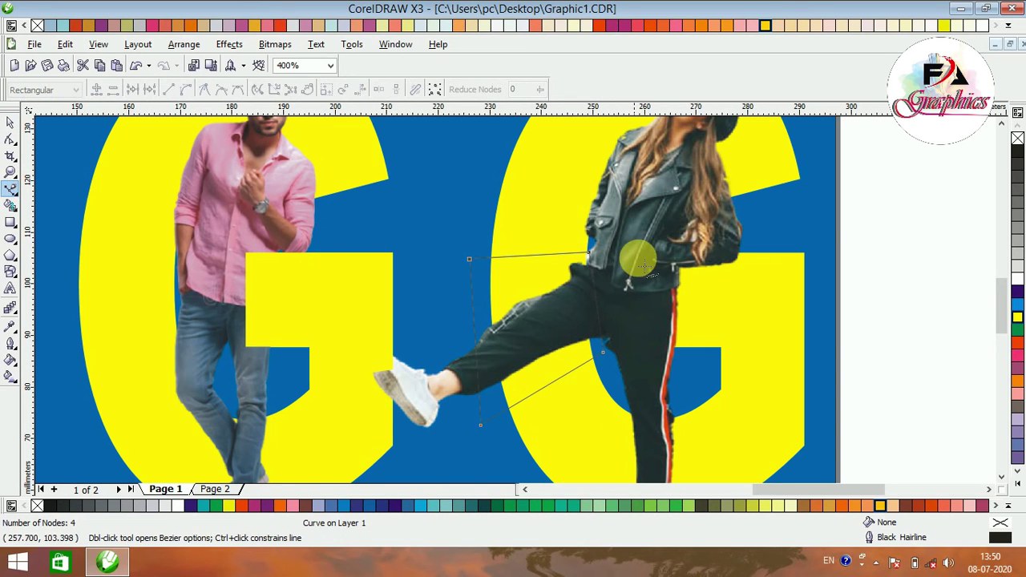
click(803, 228)
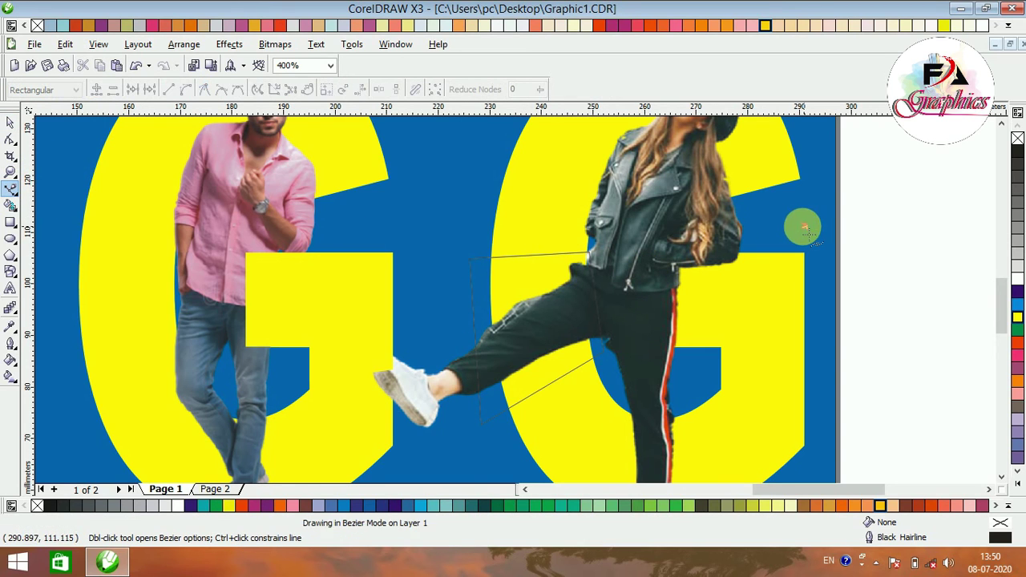
click(626, 242)
click(615, 326)
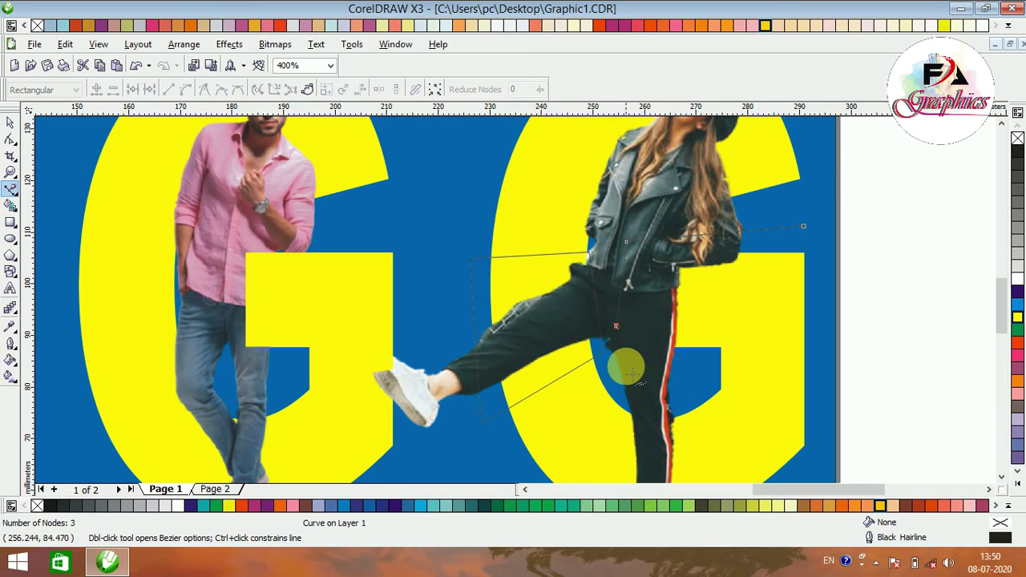
click(628, 375)
click(715, 377)
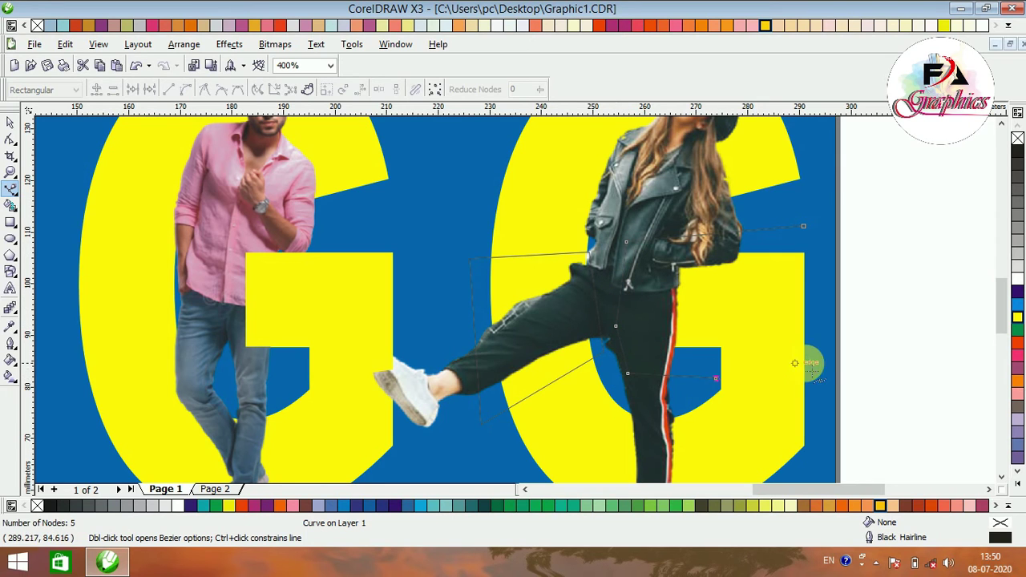
click(804, 228)
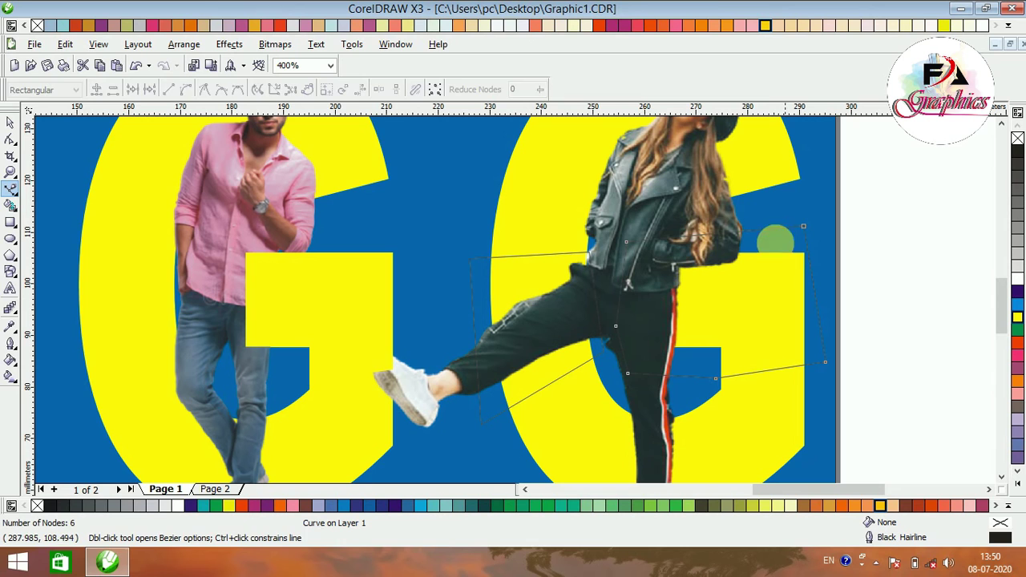
key(space)
Move the woman in the leather jacket off the page to expose the last G and its two Bezier shapes.
shift+click(473, 269)
scroll(473, 269, down, 3)
drag(495, 228, 705, 242)
Intersect the last G with the crossbar Bezier shape and with the left-stroke Bezier shape to create two separate yellow pieces.
click(526, 322)
shift+click(463, 356)
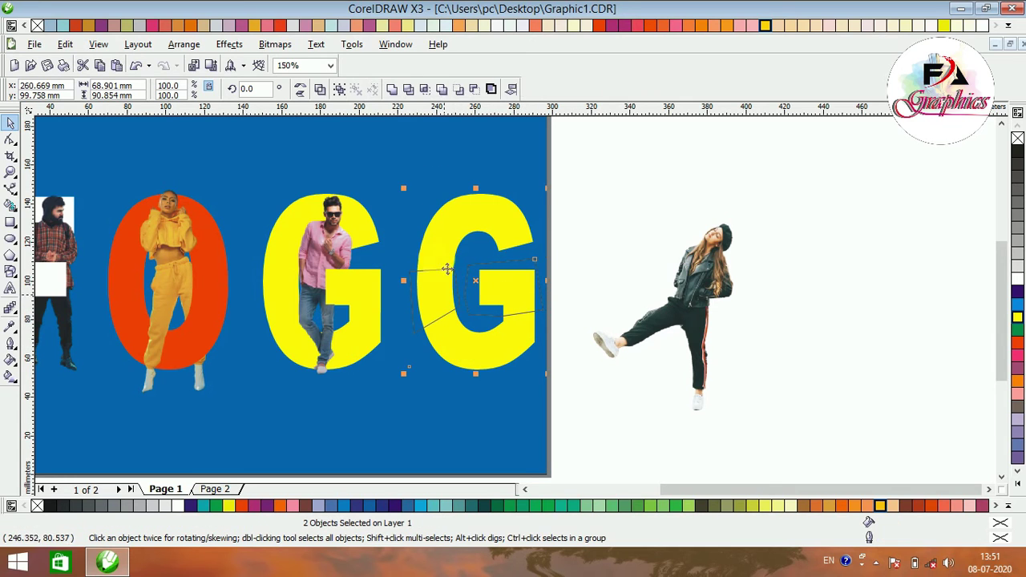
click(426, 93)
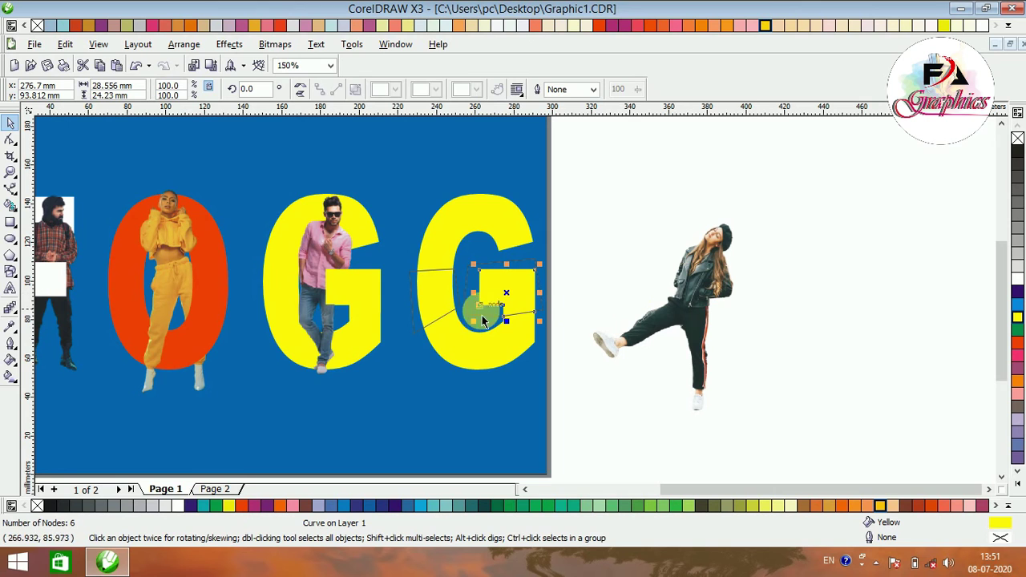
click(451, 325)
click(453, 331)
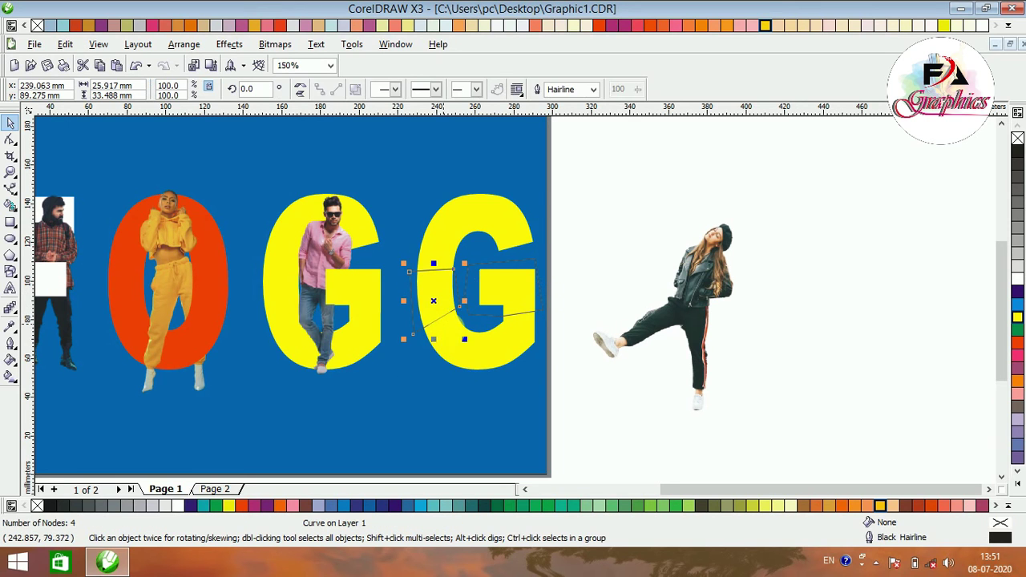
shift+click(463, 361)
click(426, 92)
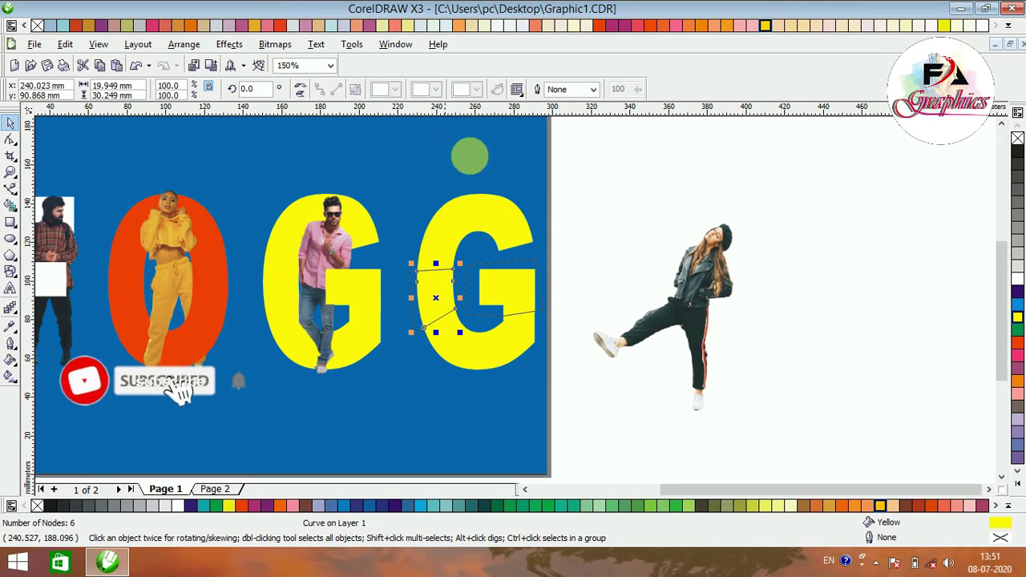
Move the woman in the leather jacket back over the last G and bring the intersected crossbar piece in front of her.
drag(706, 299, 498, 280)
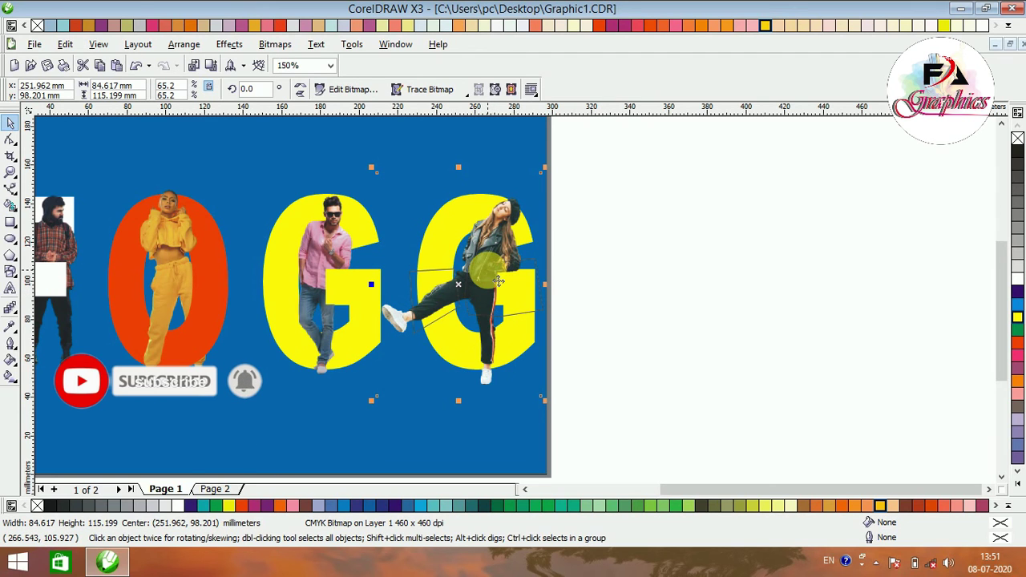
click(648, 328)
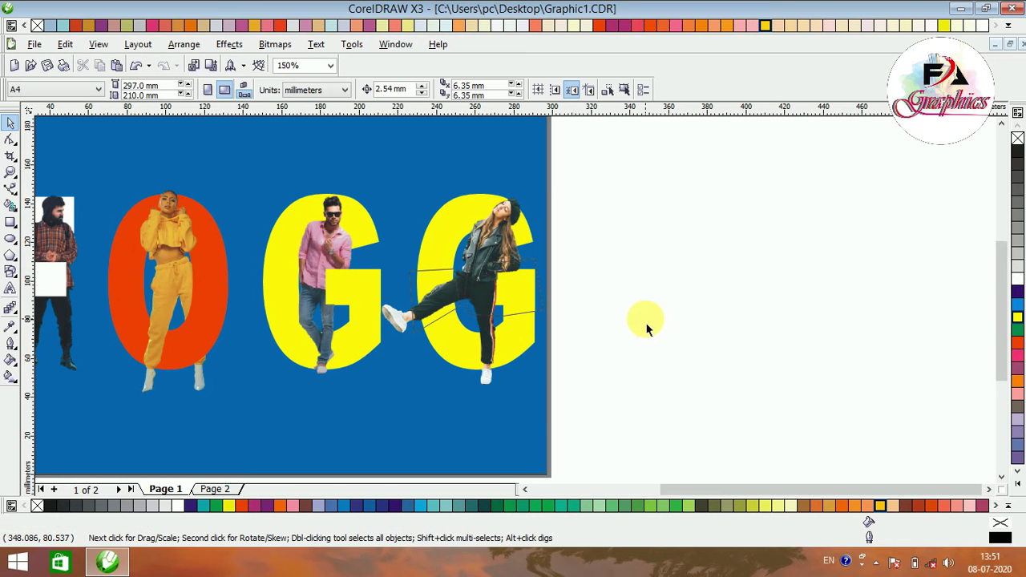
click(506, 298)
click(525, 331)
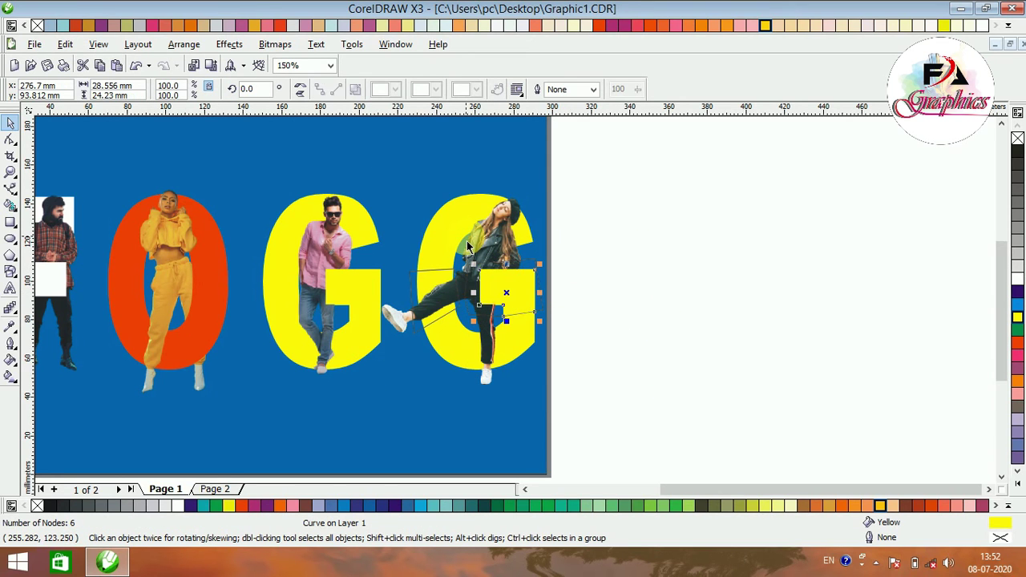
Delete the Bezier shape around the last G's crossbar.
click(573, 335)
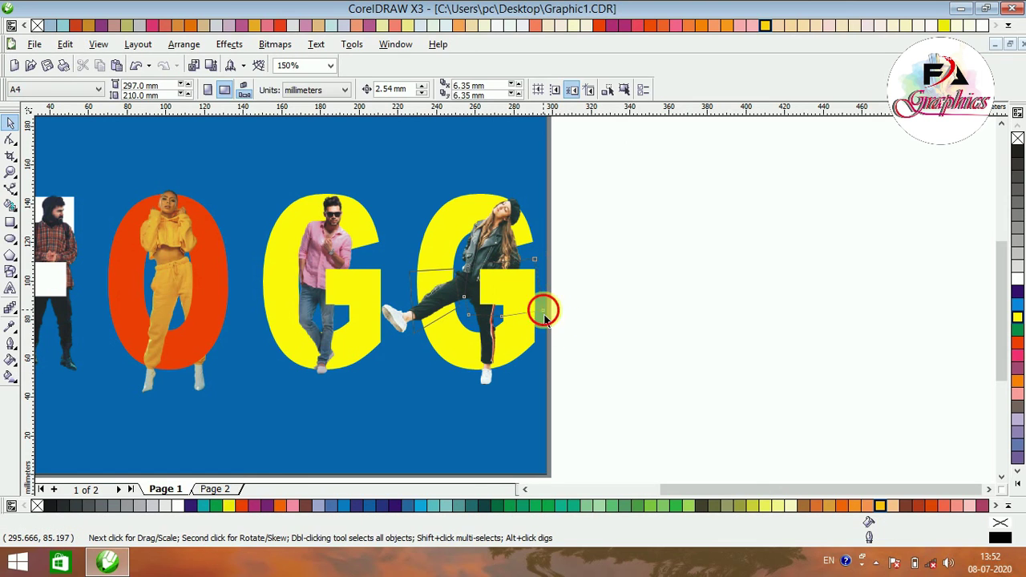
click(544, 317)
click(558, 317)
Bring the intersected left-stroke piece of the last G, together with its Bezier shape, in front of the woman's raised leg.
drag(577, 411, 372, 291)
drag(541, 369, 426, 412)
scroll(425, 412, down, 1)
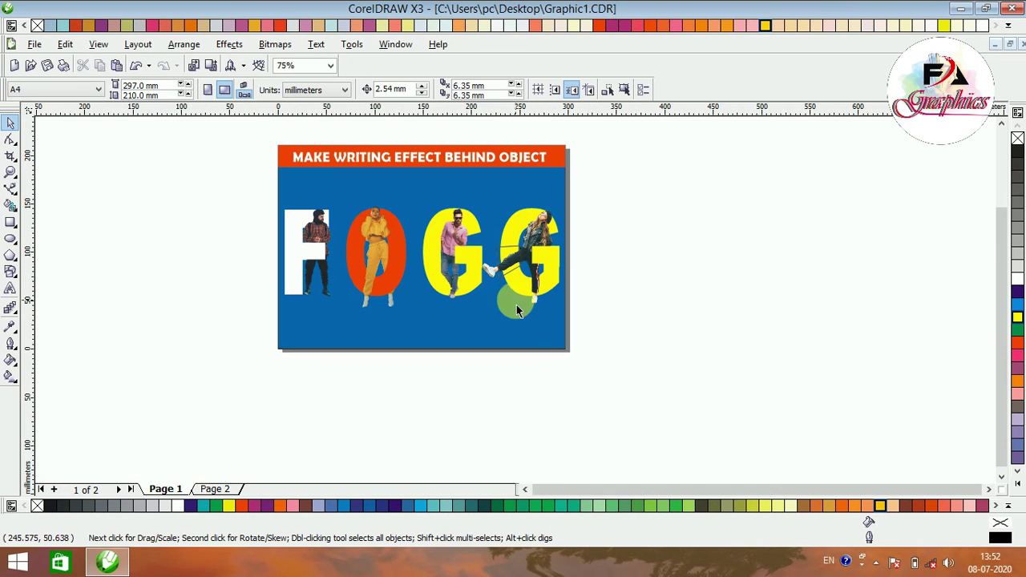
drag(480, 229, 479, 228)
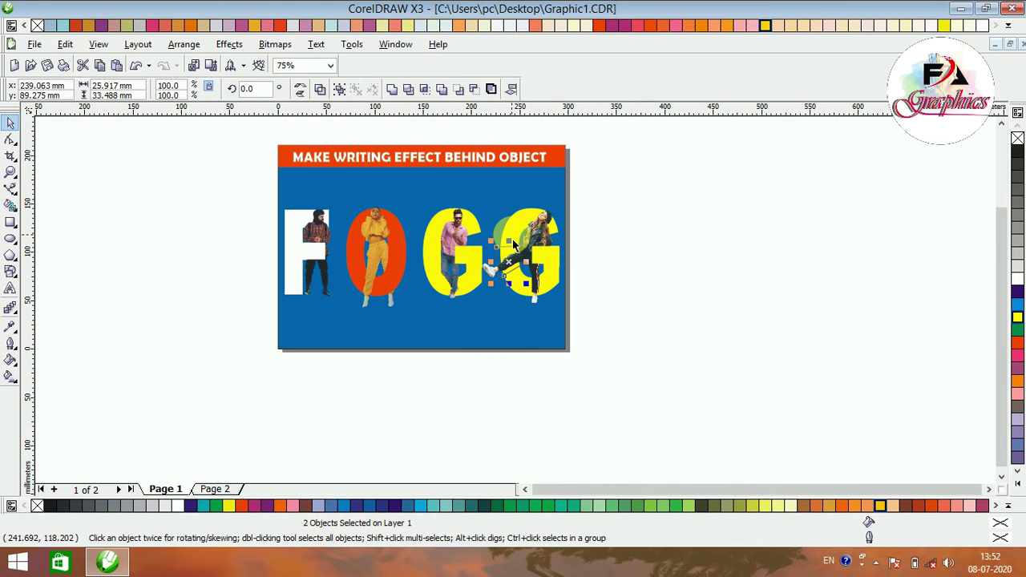
scroll(514, 244, up, 2)
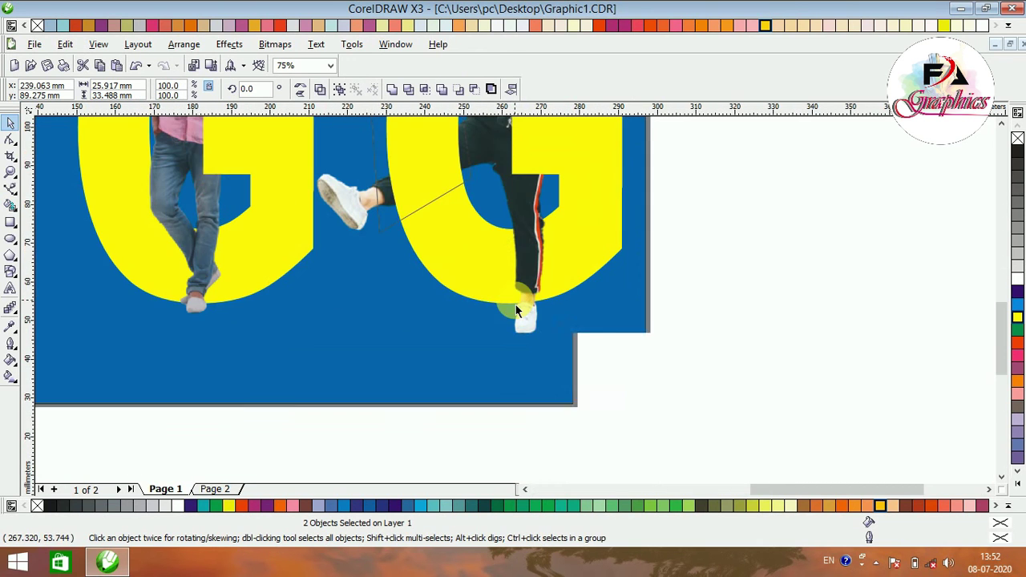
click(391, 288)
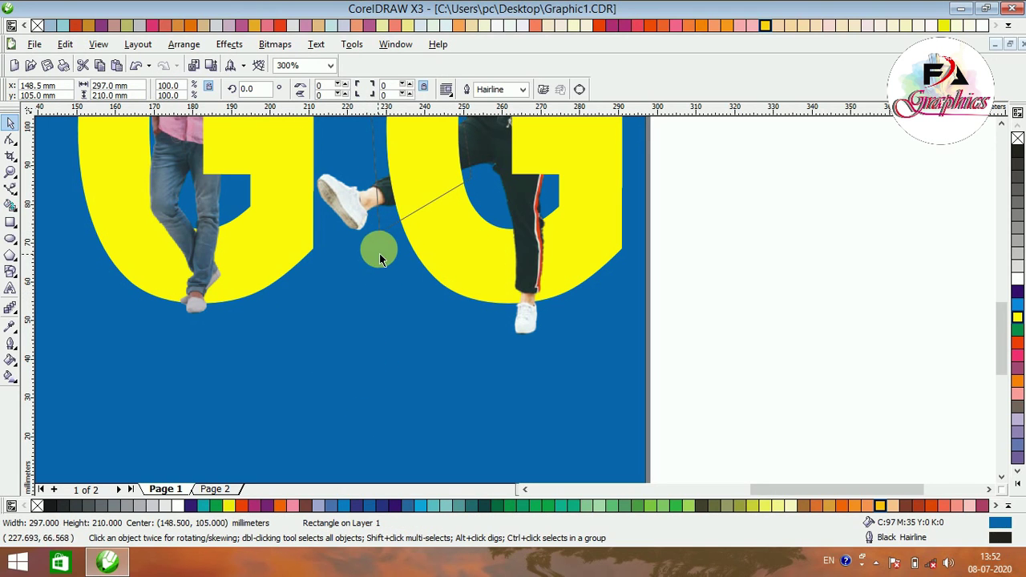
Examine the finished FOGG lettering with the cutout people, both over the whole page and close up.
click(380, 236)
key(Escape)
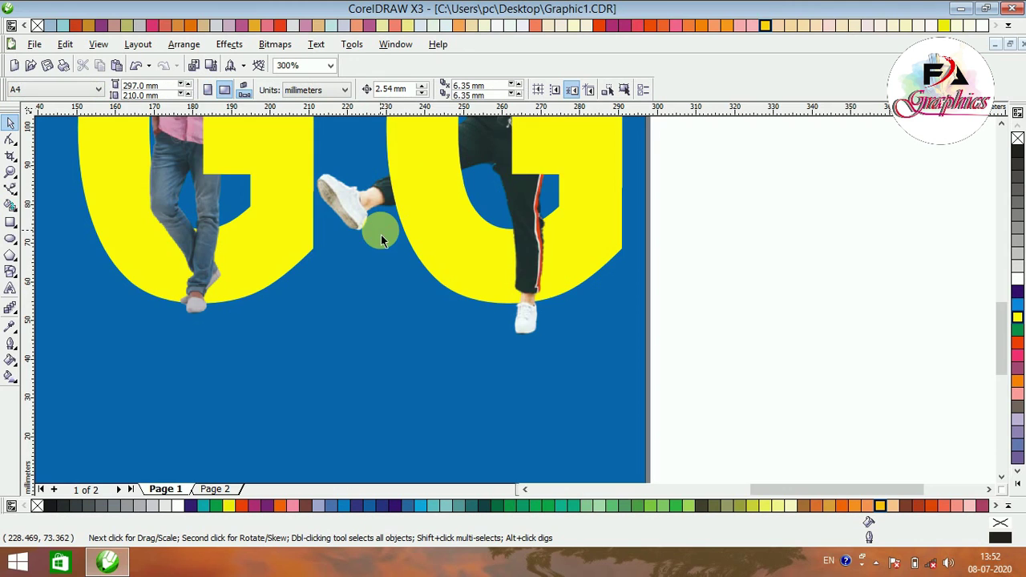
scroll(378, 222, down, 2)
scroll(470, 307, up, 1)
scroll(469, 307, down, 1)
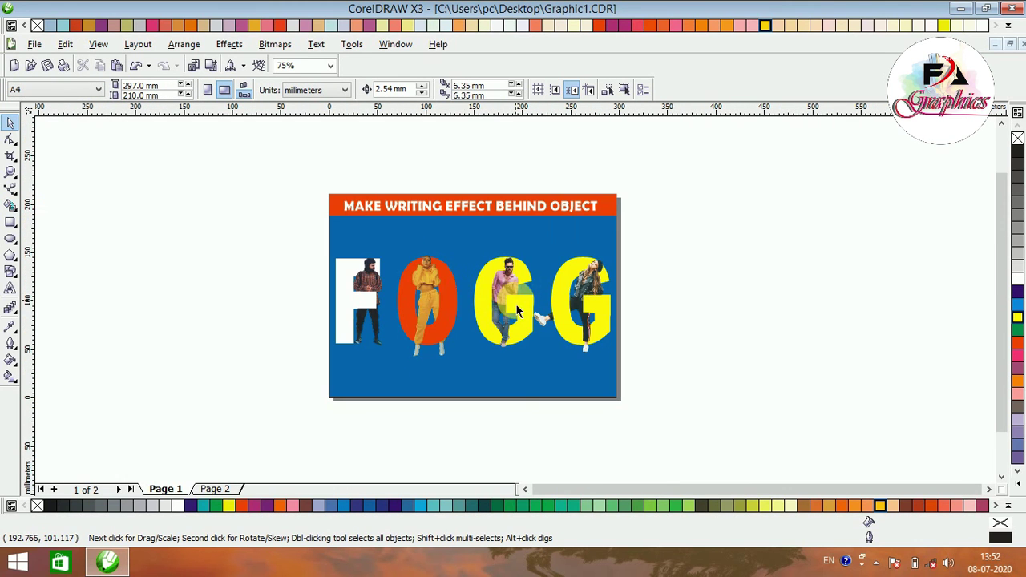
scroll(466, 312, up, 1)
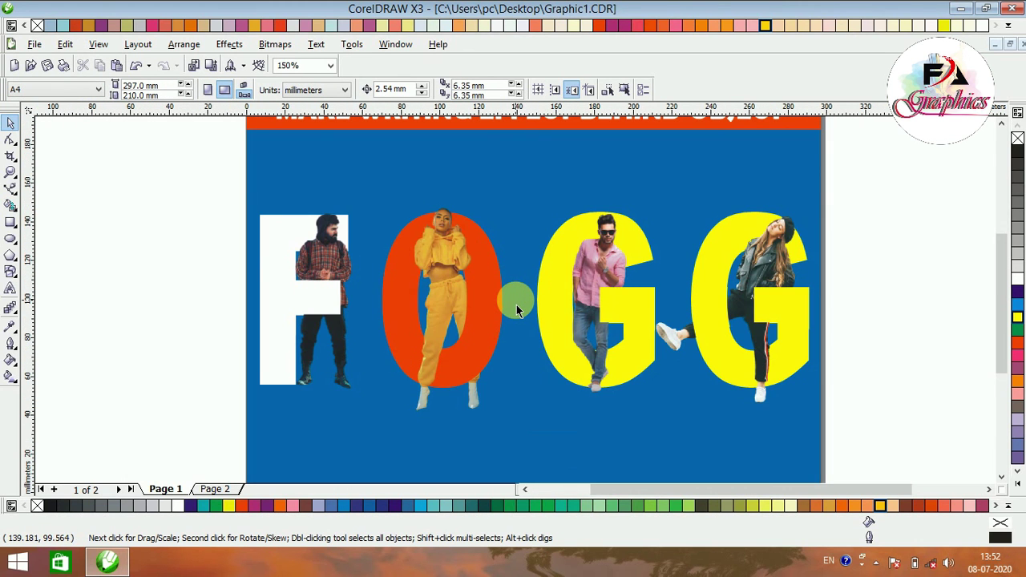
scroll(517, 310, down, 1)
key(z)
drag(360, 178, 682, 408)
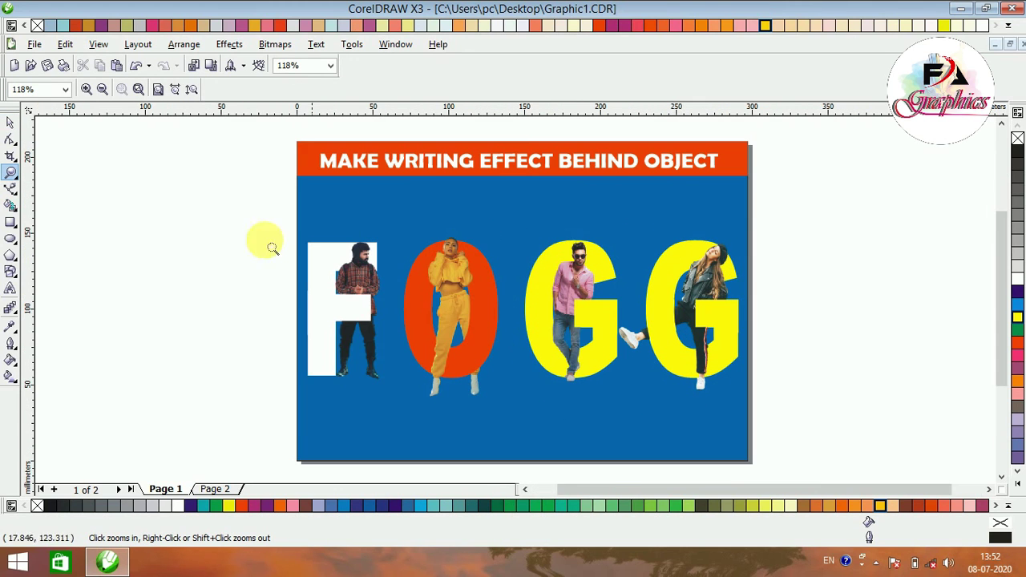
Select the last G together with its intersected pieces, without the woman's photo, and fill them with white.
click(10, 122)
drag(799, 427, 667, 211)
click(647, 231)
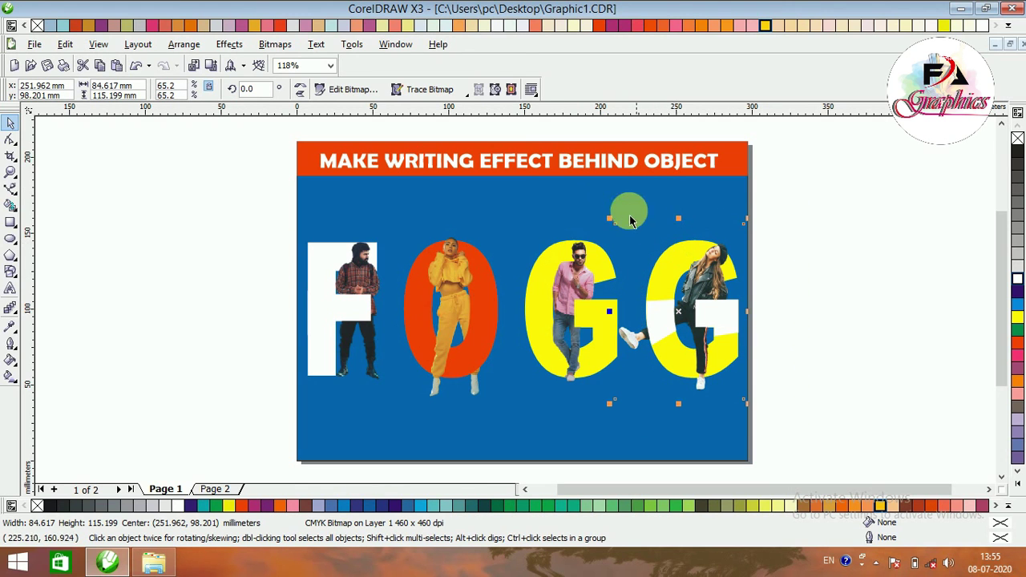
mouse_move(839, 436)
mouse_down()
mouse_move(630, 340)
mouse_move(614, 194)
mouse_move(628, 188)
mouse_up()
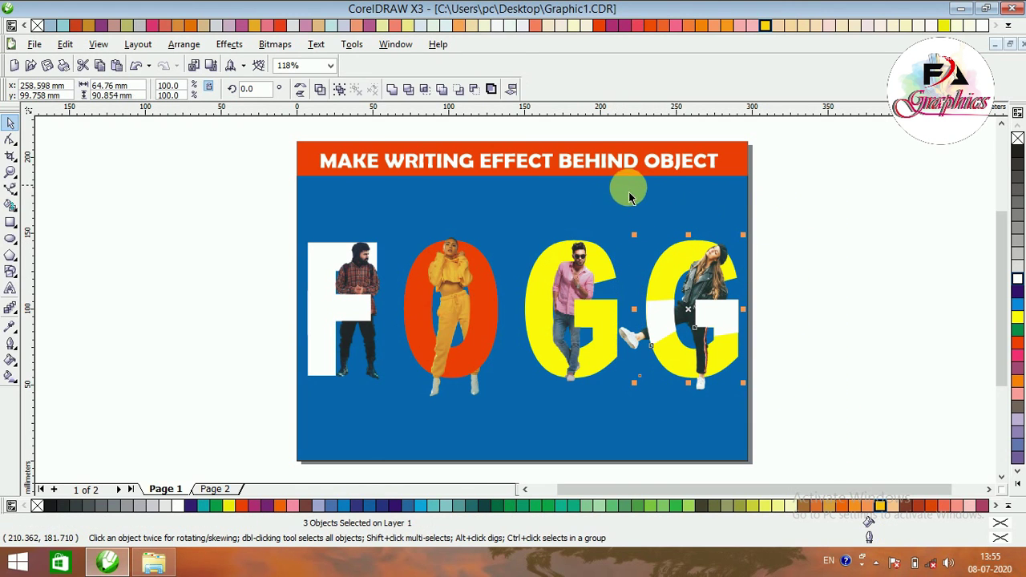
click(1018, 279)
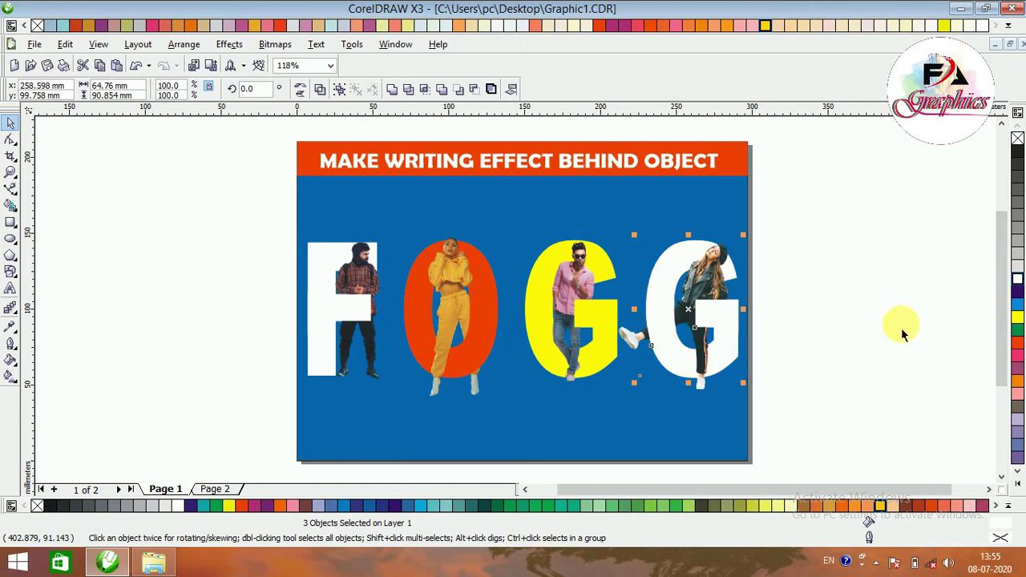
click(853, 338)
scroll(682, 295, down, 2)
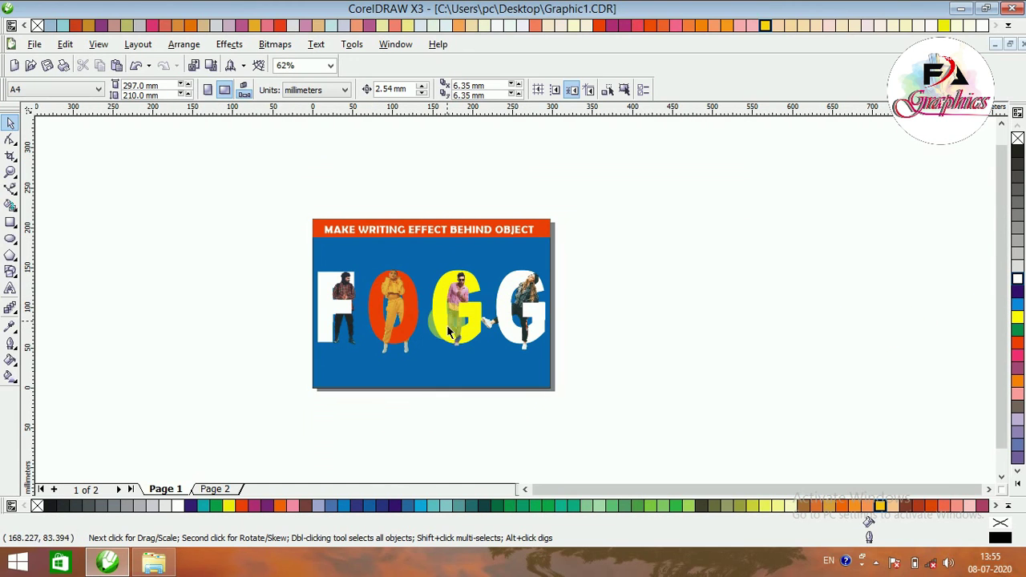
scroll(516, 307, up, 2)
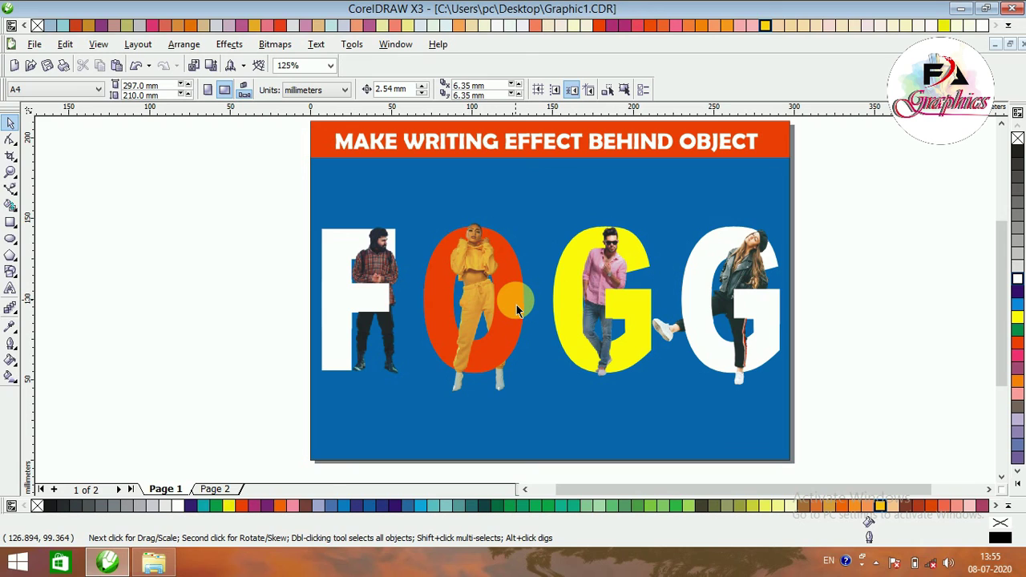